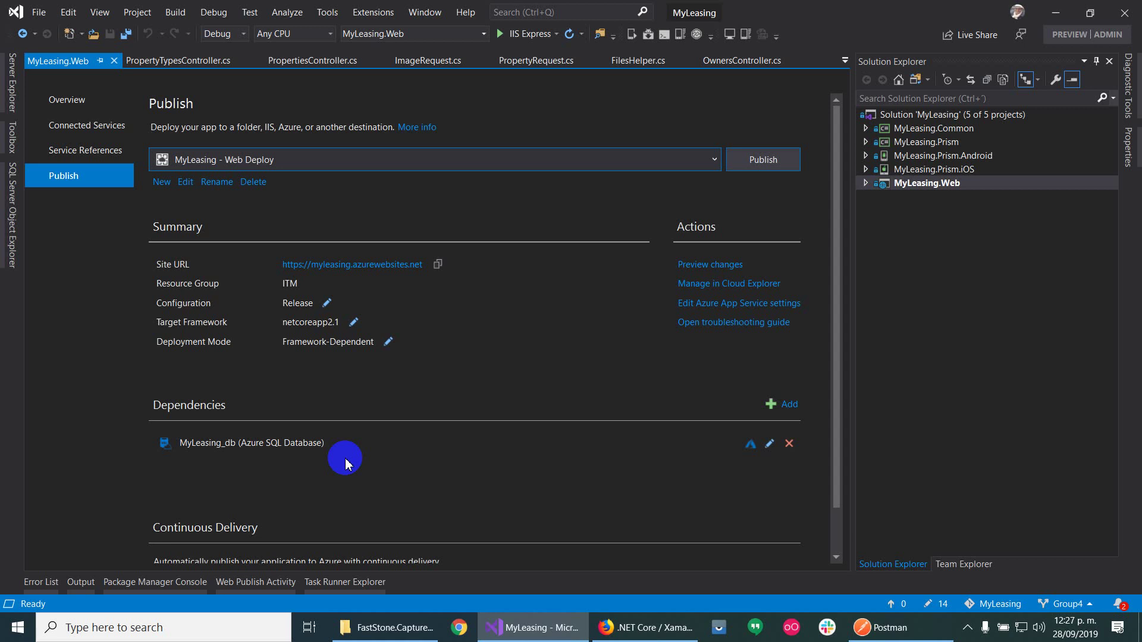
Step: Switch to Firefox, open portal.azure.com, sign in with the personal Hotmail account, and dismiss the Azure Advisor recommendations
left_click(639, 629)
left_click(864, 12)
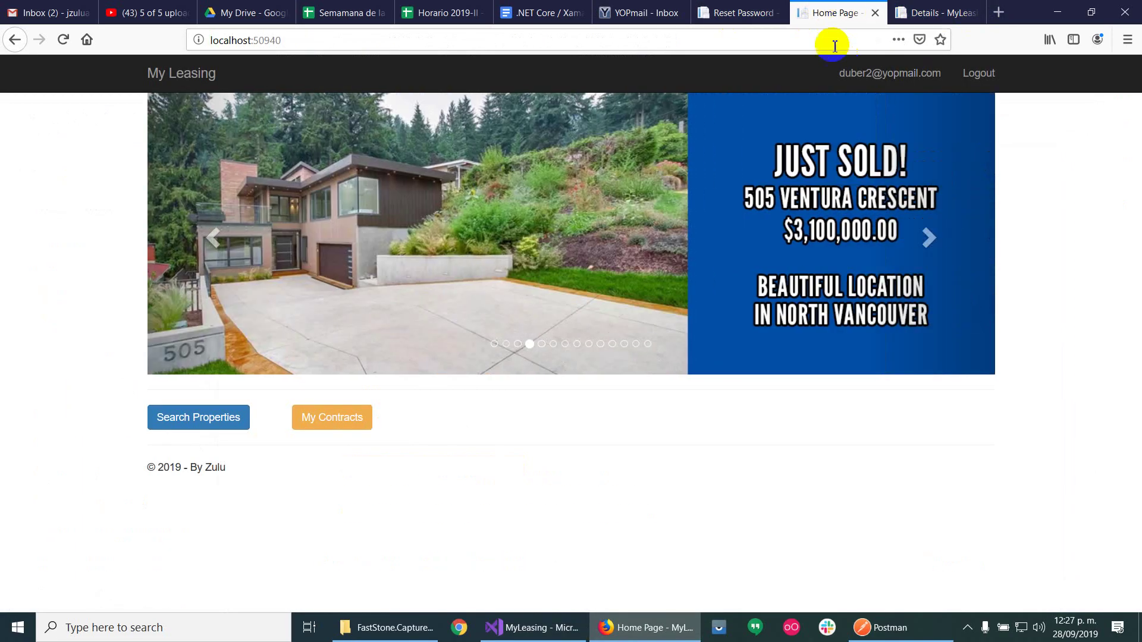
left_click(716, 39)
type("portal.azure.com/")
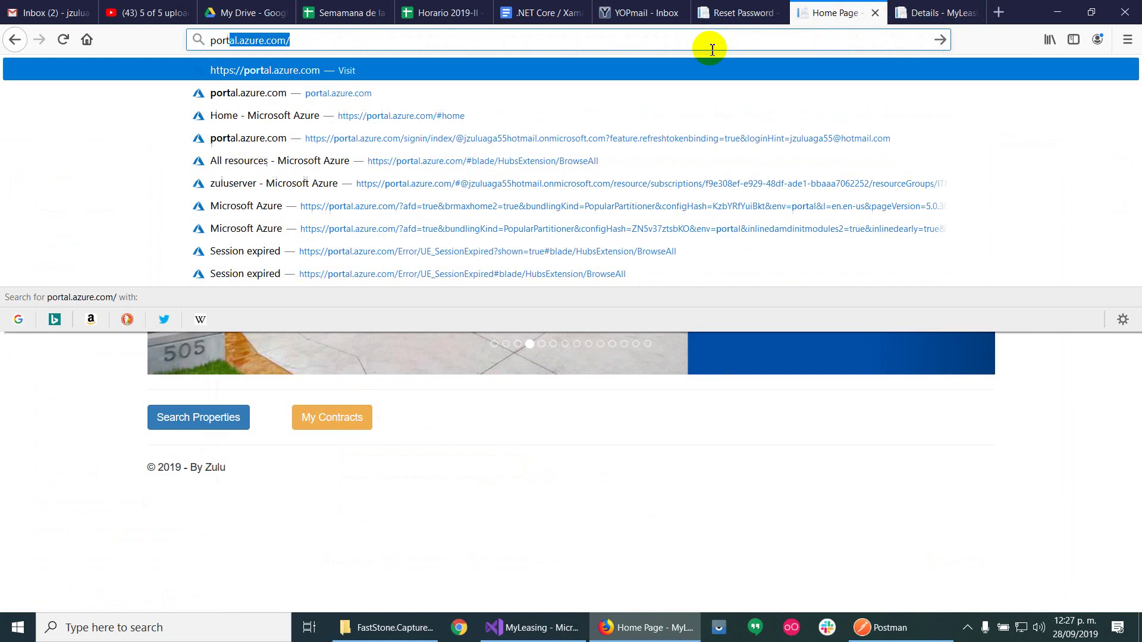
key("Return")
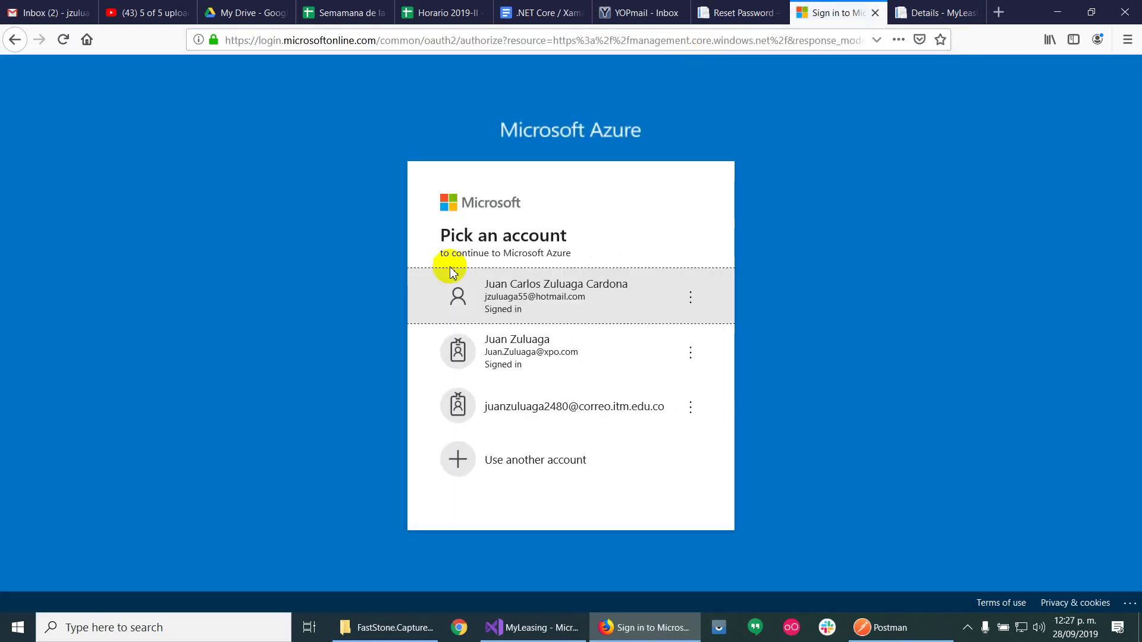
left_click(630, 307)
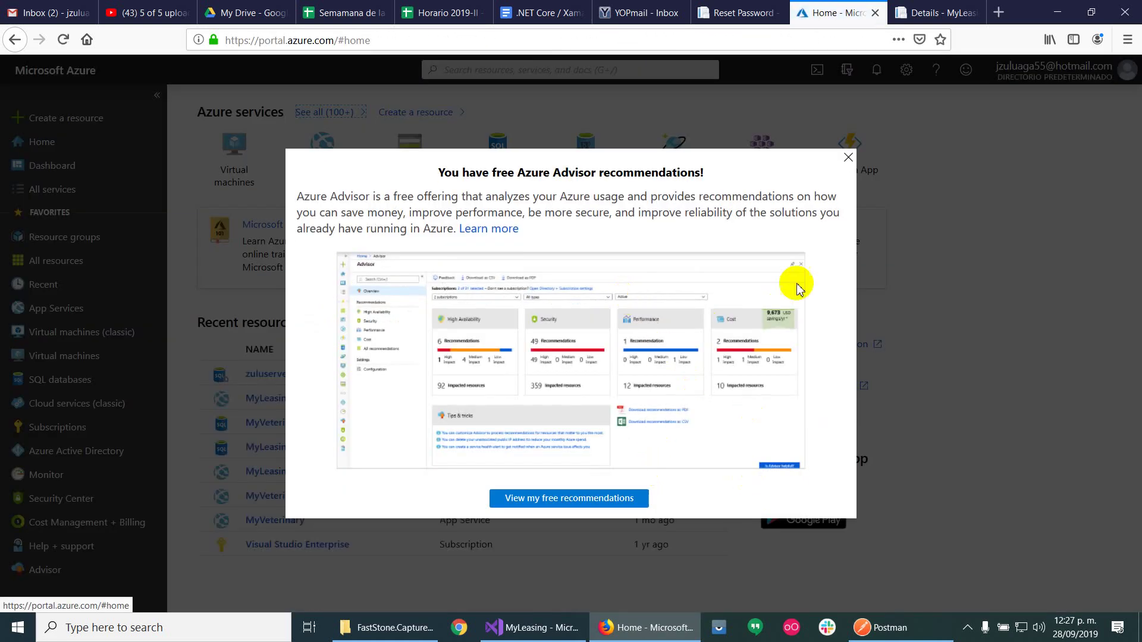
left_click(848, 158)
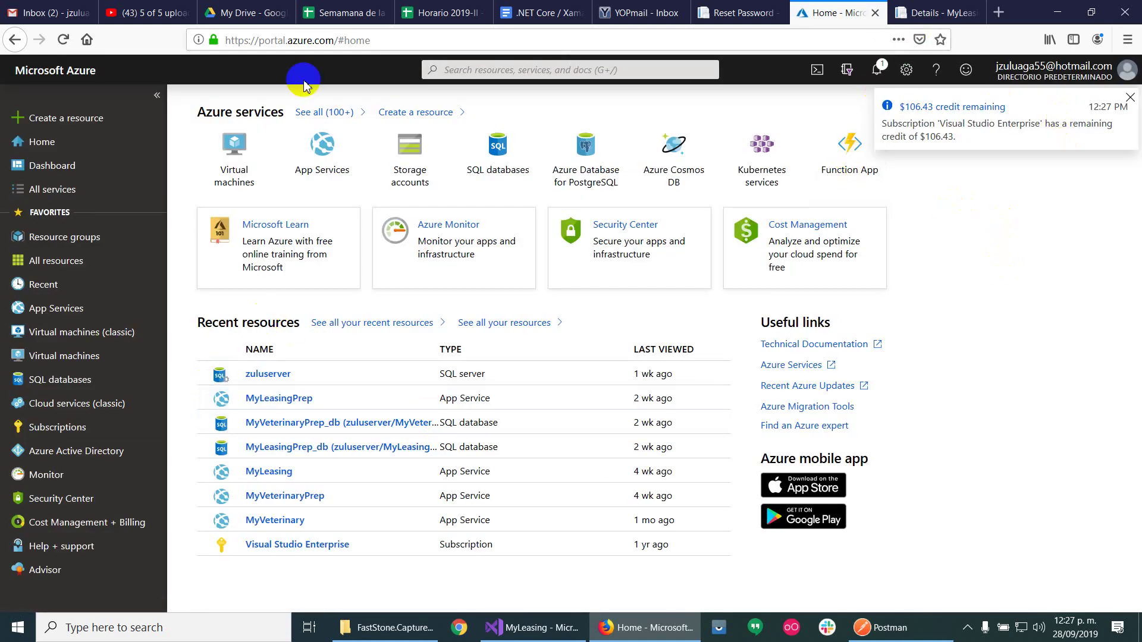
Step: Delete the MyLeasing_db SQL database from all resources, confirming with its database name
left_click(88, 273)
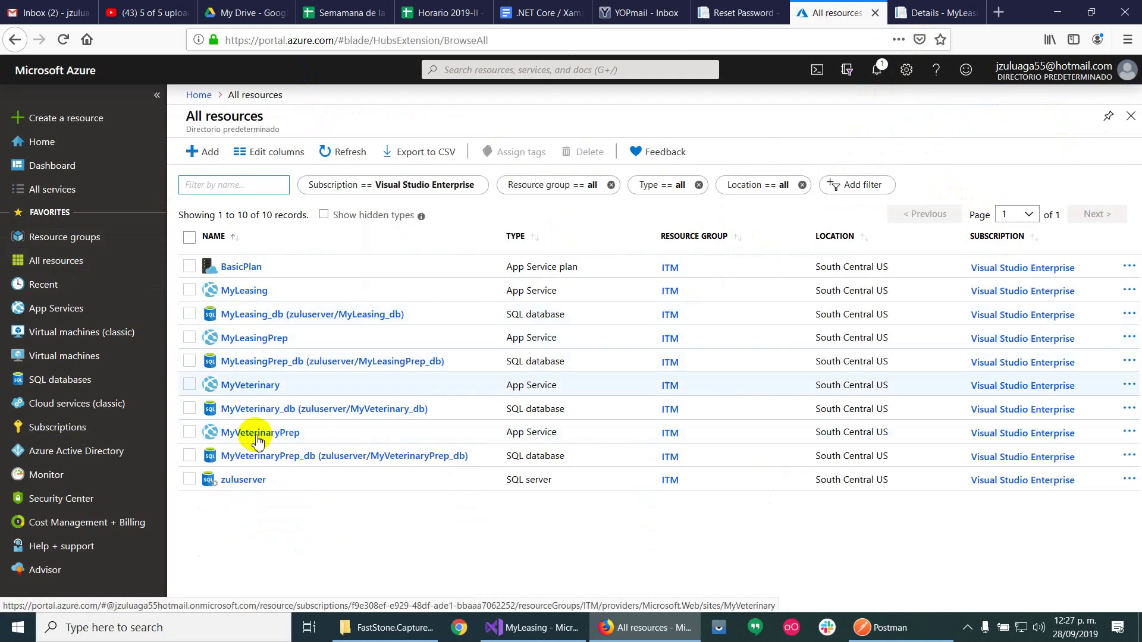
left_click(259, 318)
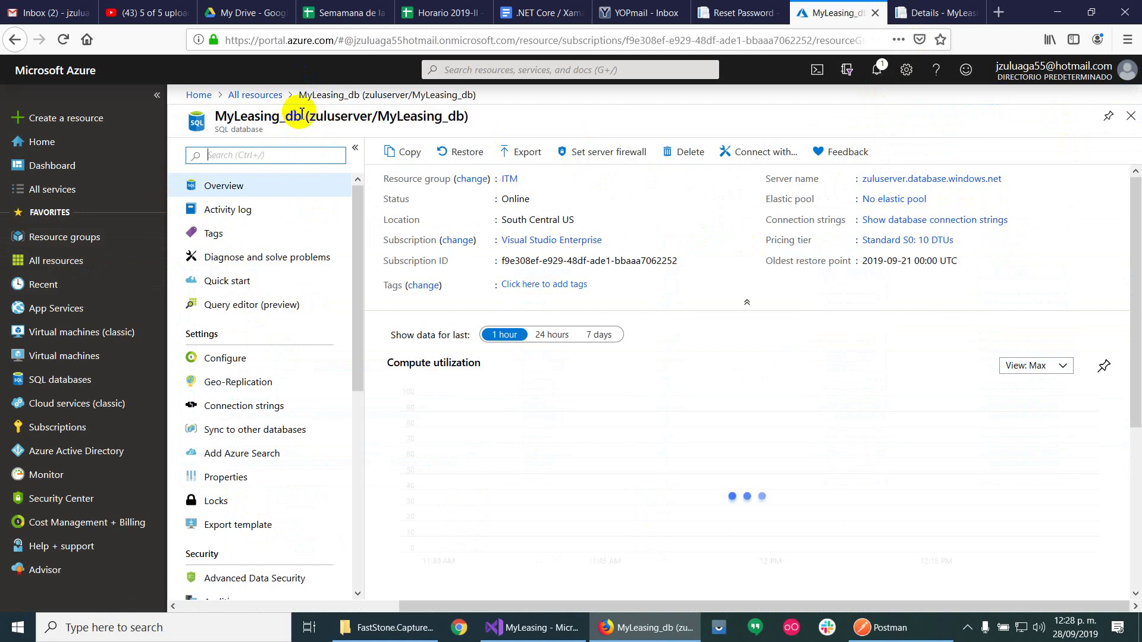
double_click(402, 116)
key("ctrl+c")
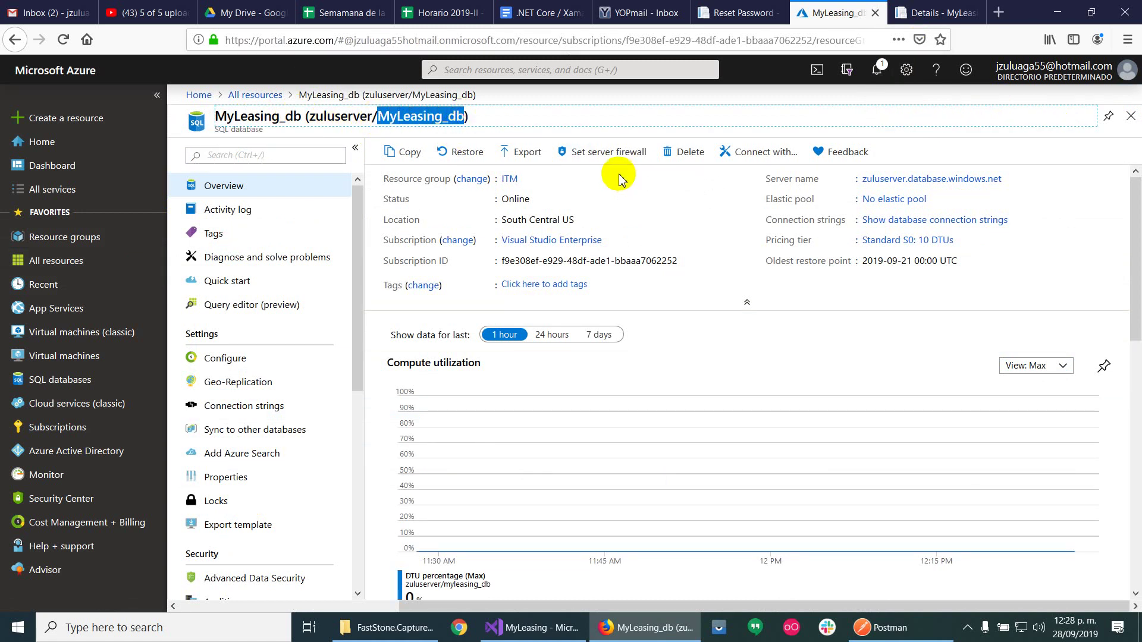
left_click(684, 152)
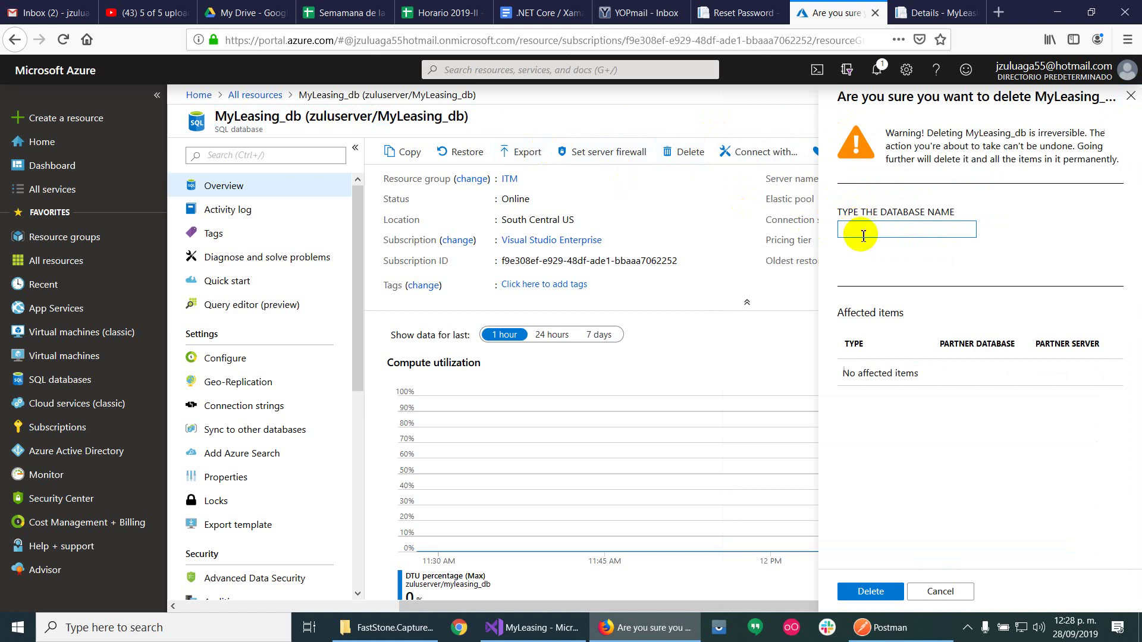
key("ctrl+v")
left_click(879, 593)
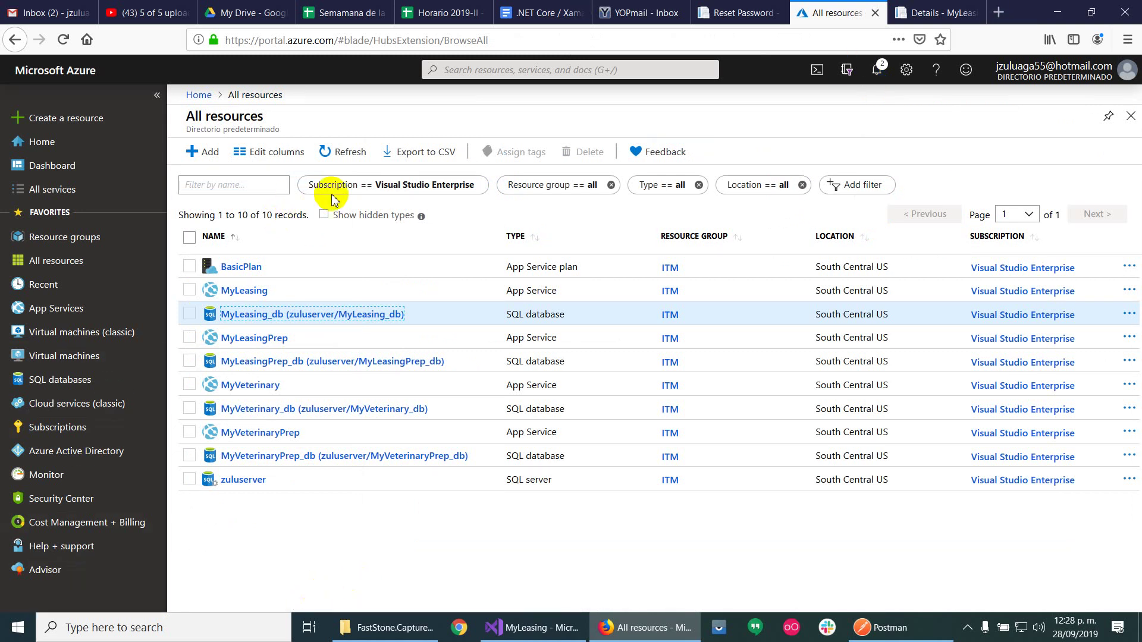
left_click(243, 480)
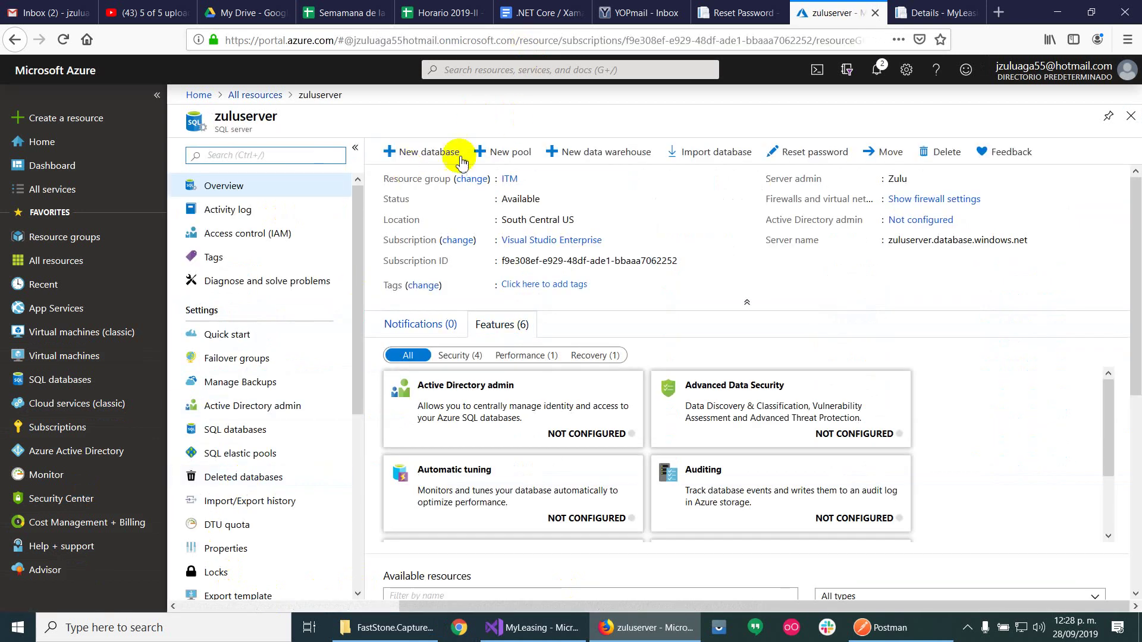
left_click(439, 156)
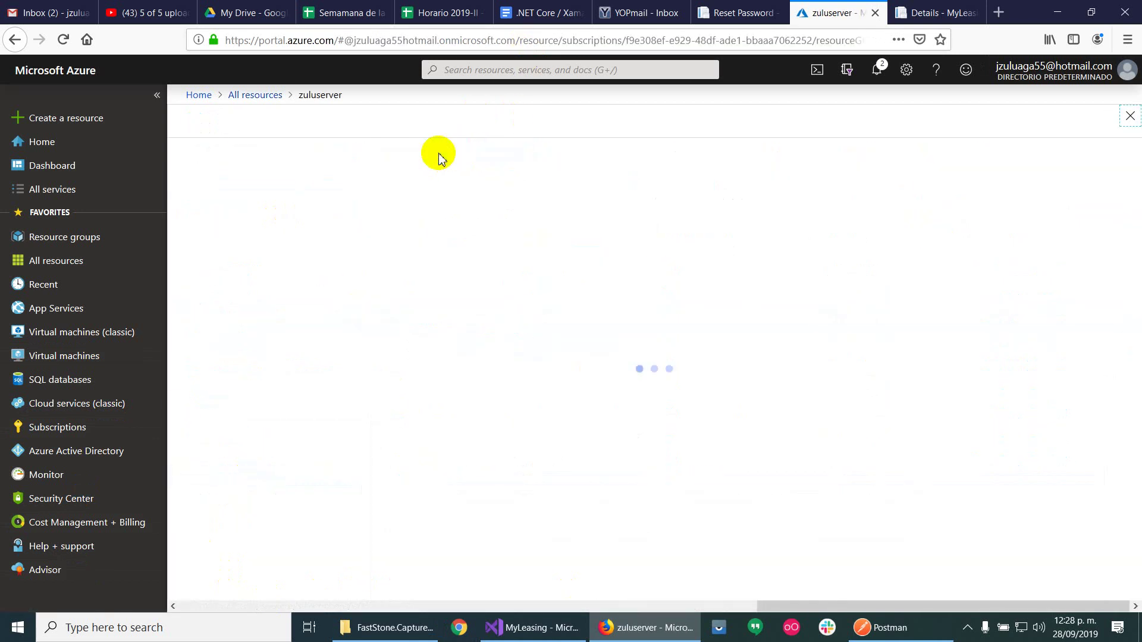
left_click(292, 177)
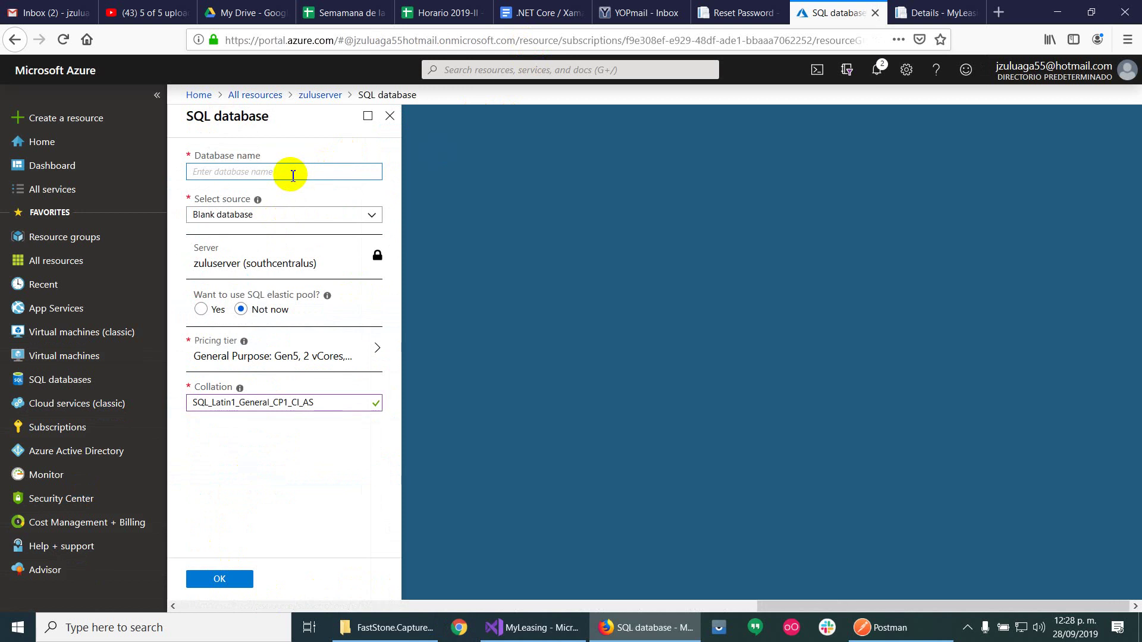
key("ctrl+v")
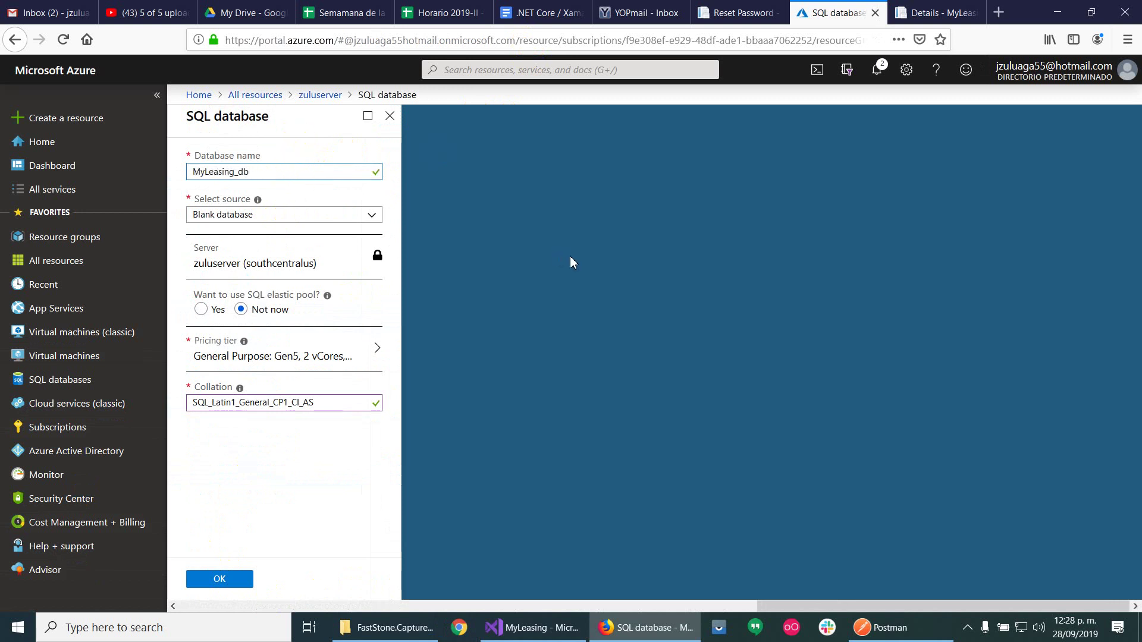
left_click(297, 359)
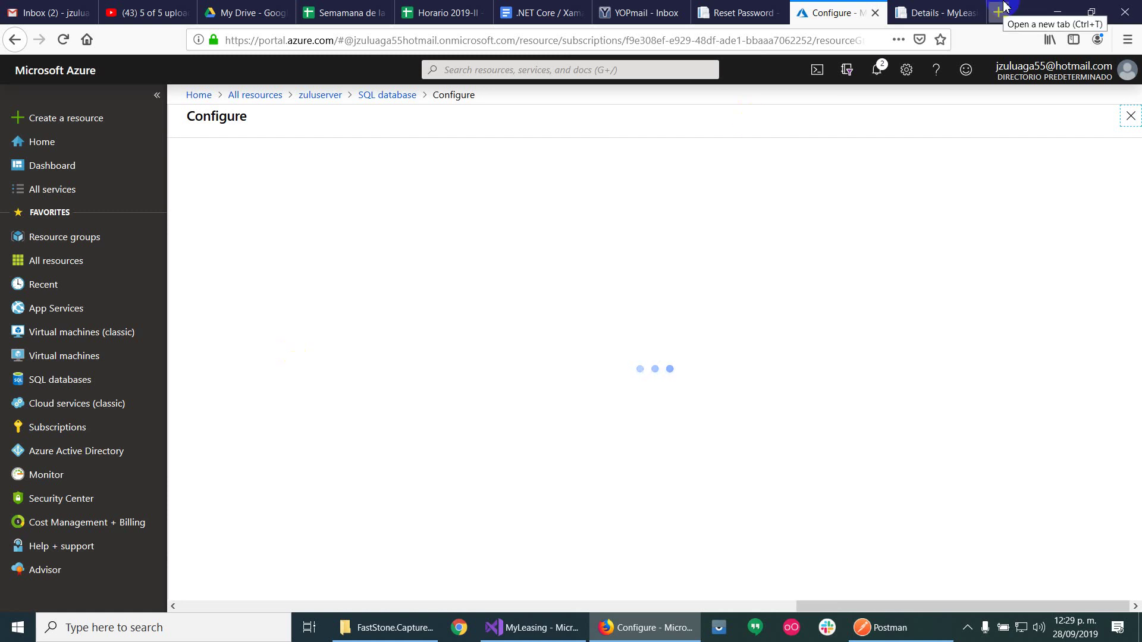
left_click(15, 39)
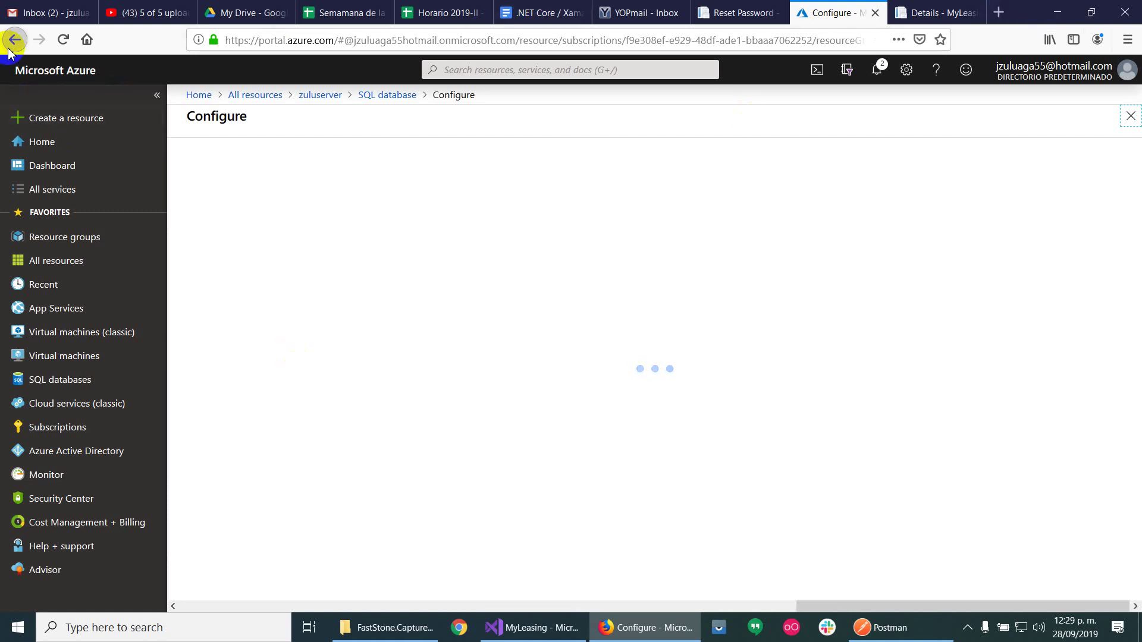
left_click(549, 290)
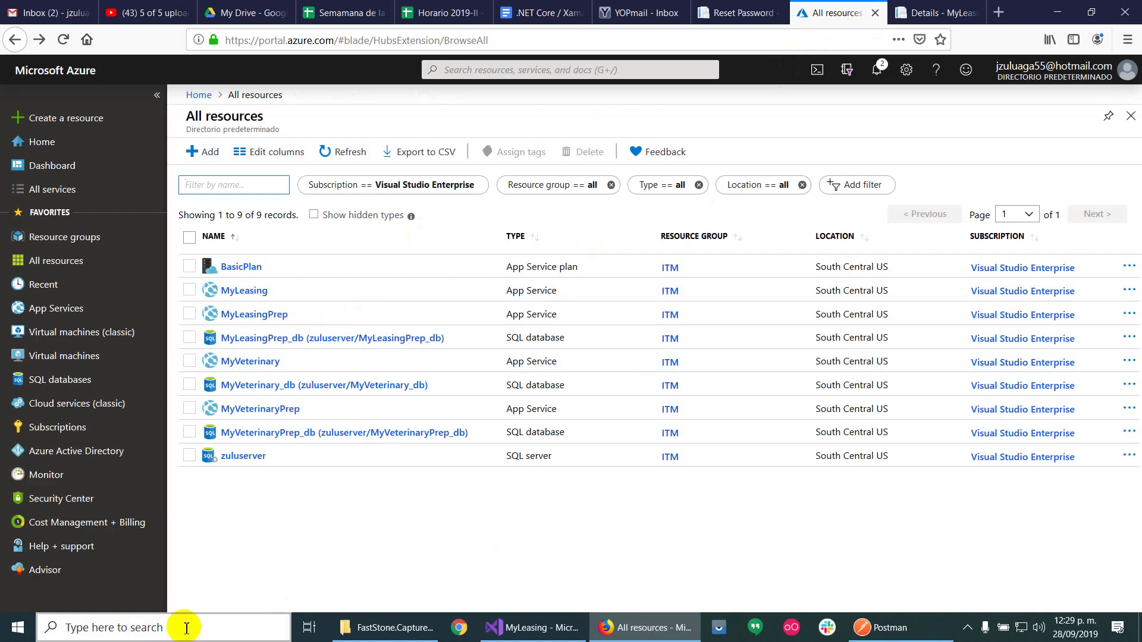
Step: Create a blank SQL database named MyLeasing_db on zuluserver with the Basic pricing tier and 2 GB storage
left_click(228, 456)
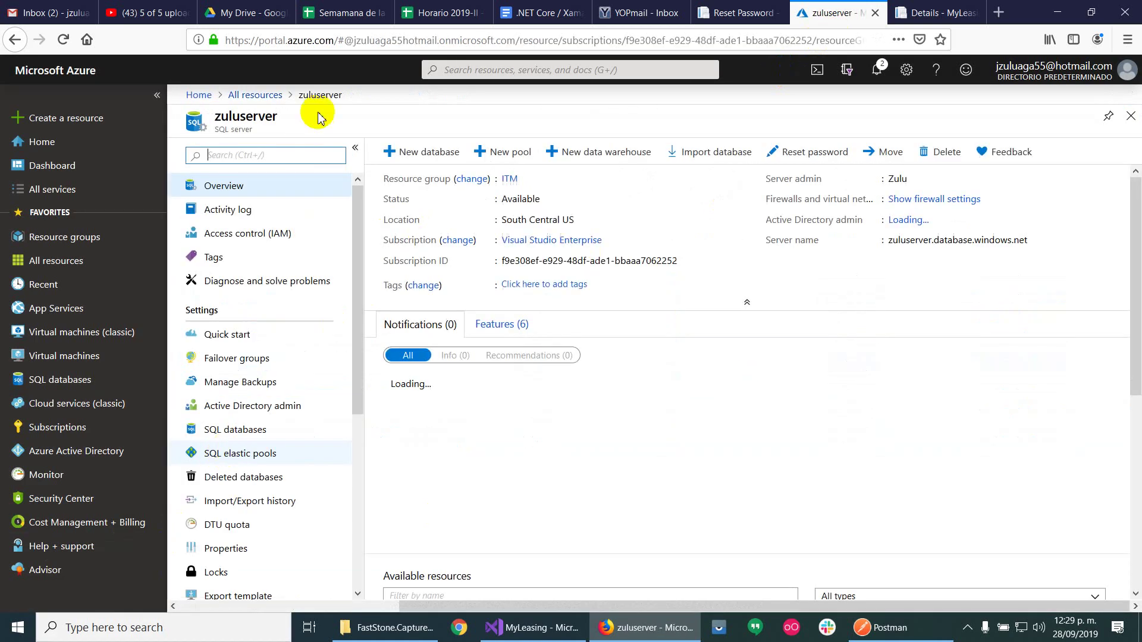
left_click(421, 157)
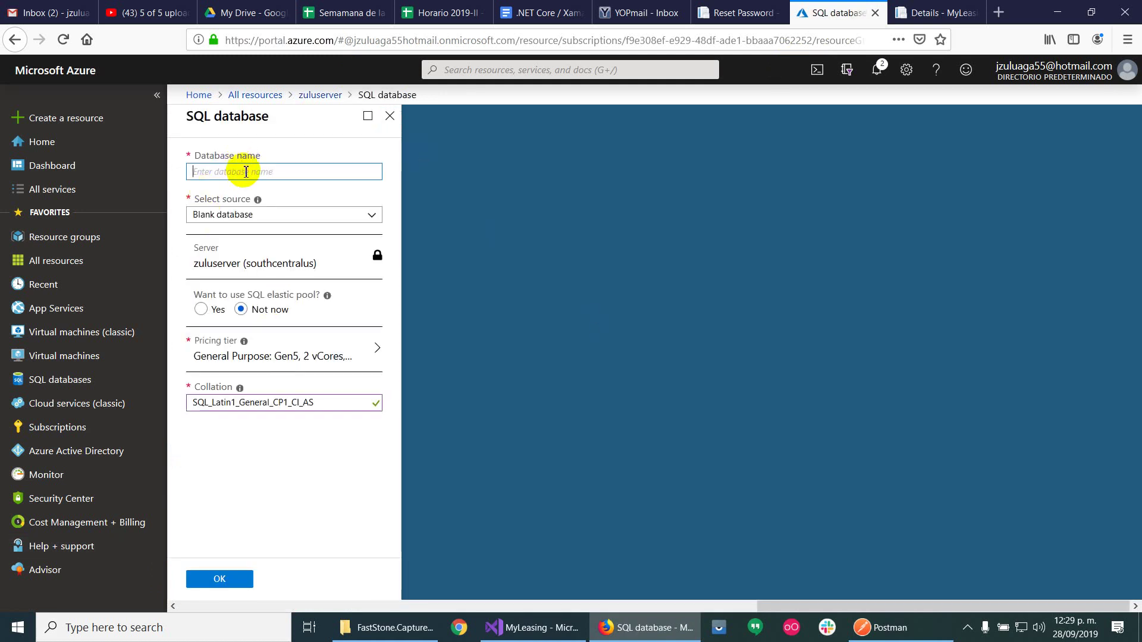
key("ctrl+v")
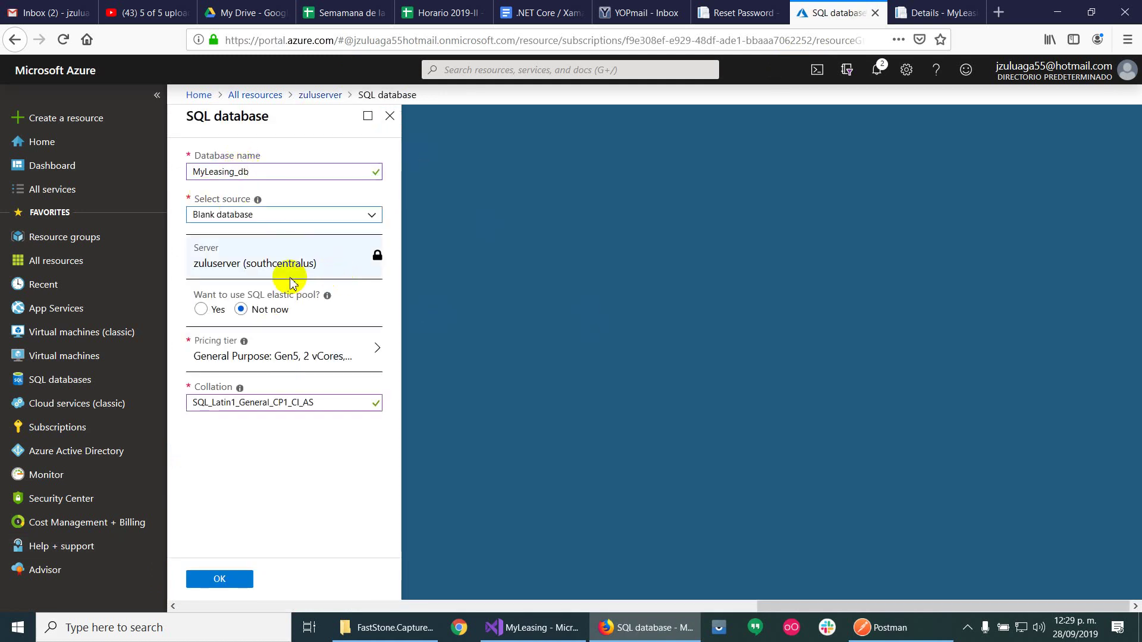
left_click(325, 355)
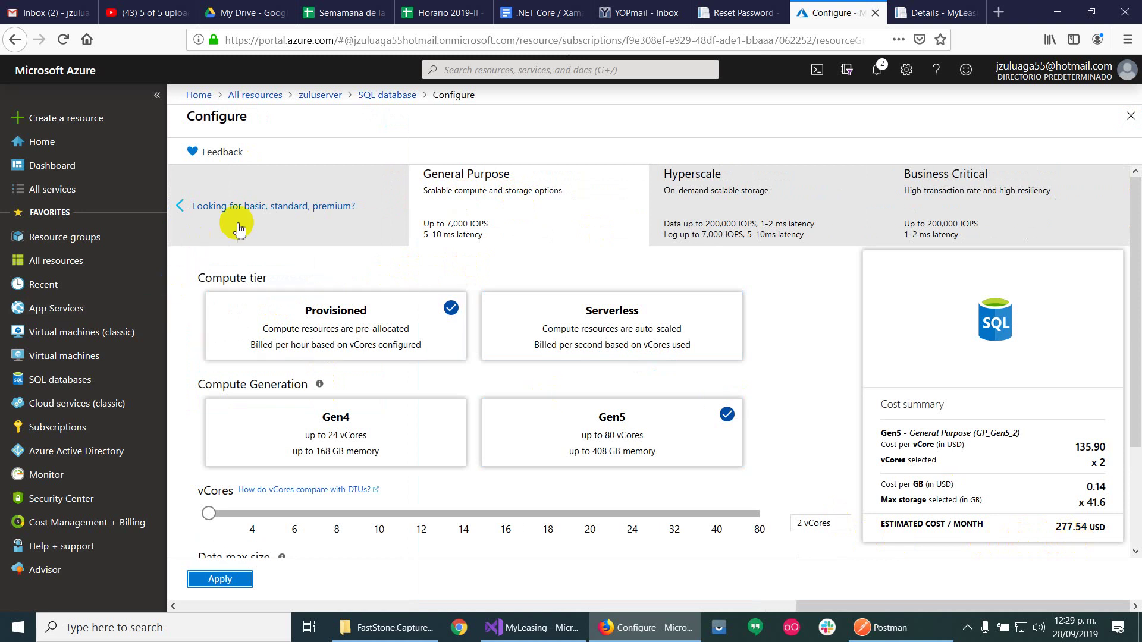
left_click(289, 204)
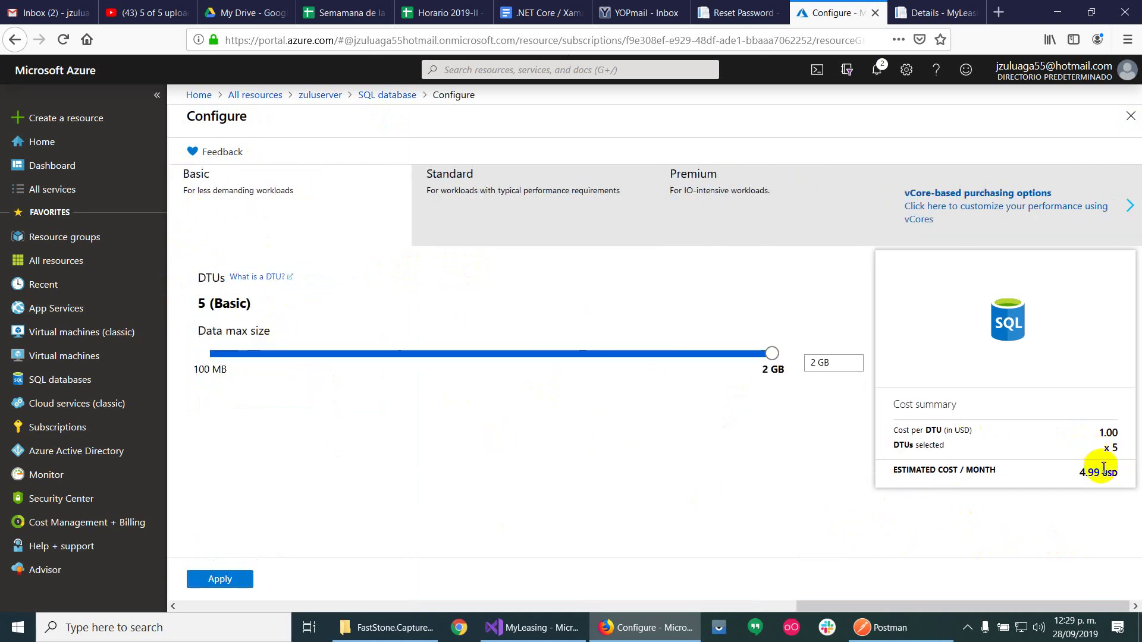
left_click(224, 584)
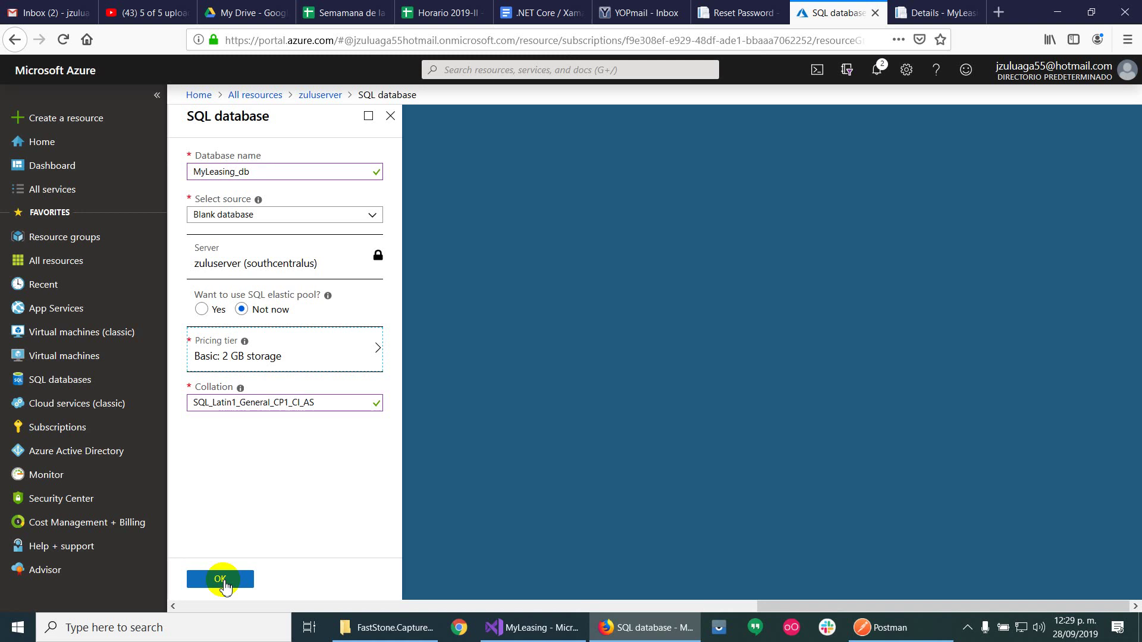
left_click(231, 589)
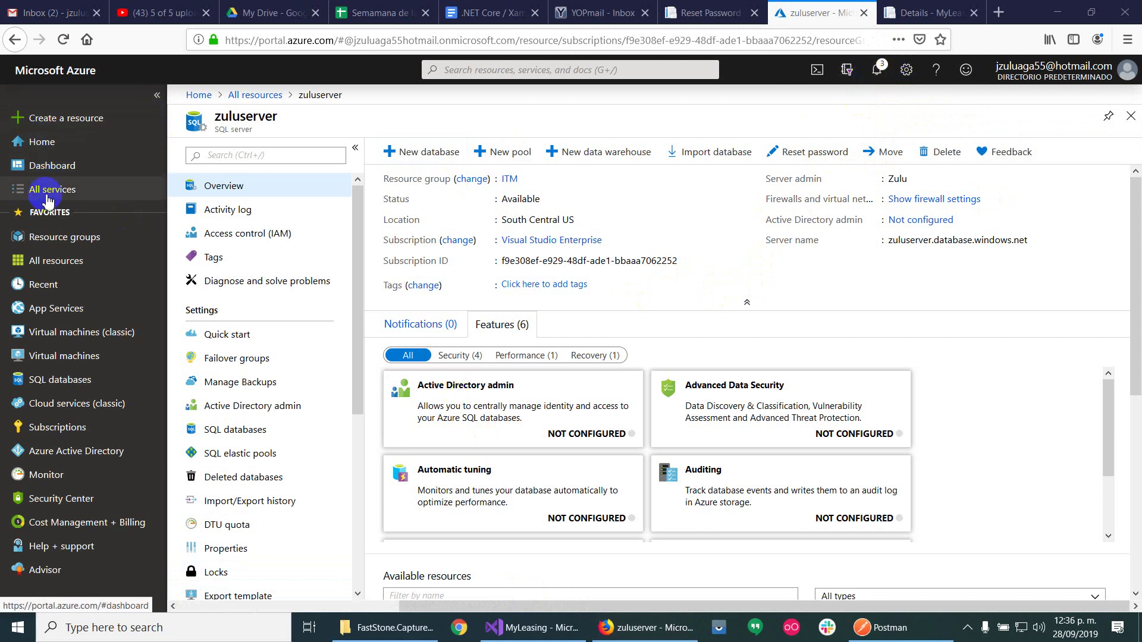
Step: Refresh the list of all Azure resources, and publish MyLeasing.Web from Visual Studio with the MyLeasing - Web Deploy profile
left_click(75, 265)
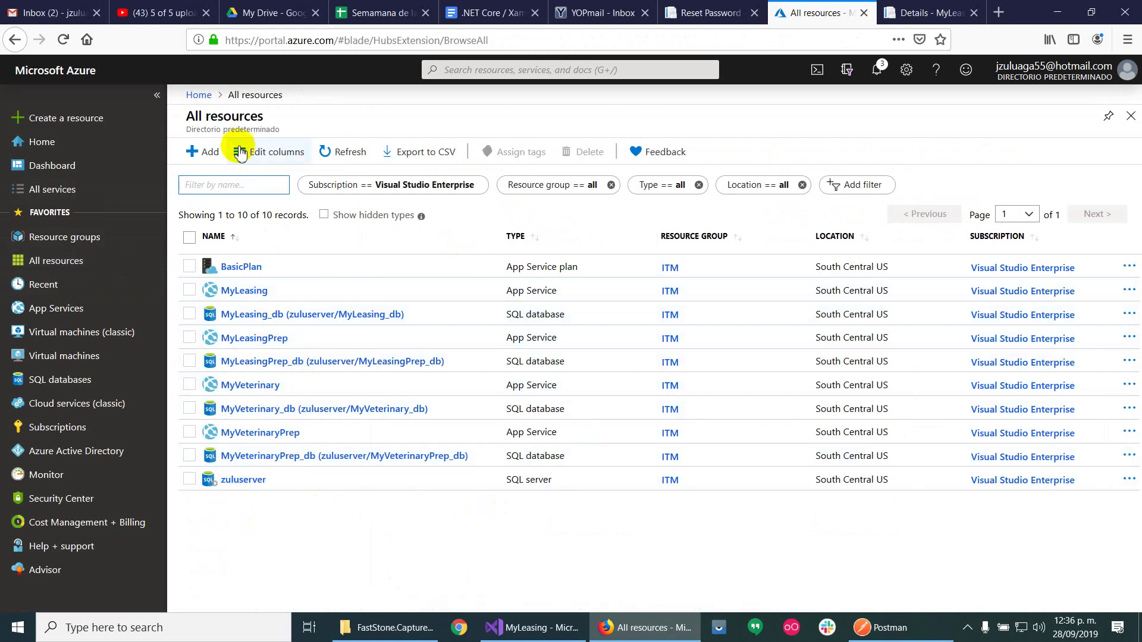
left_click(350, 156)
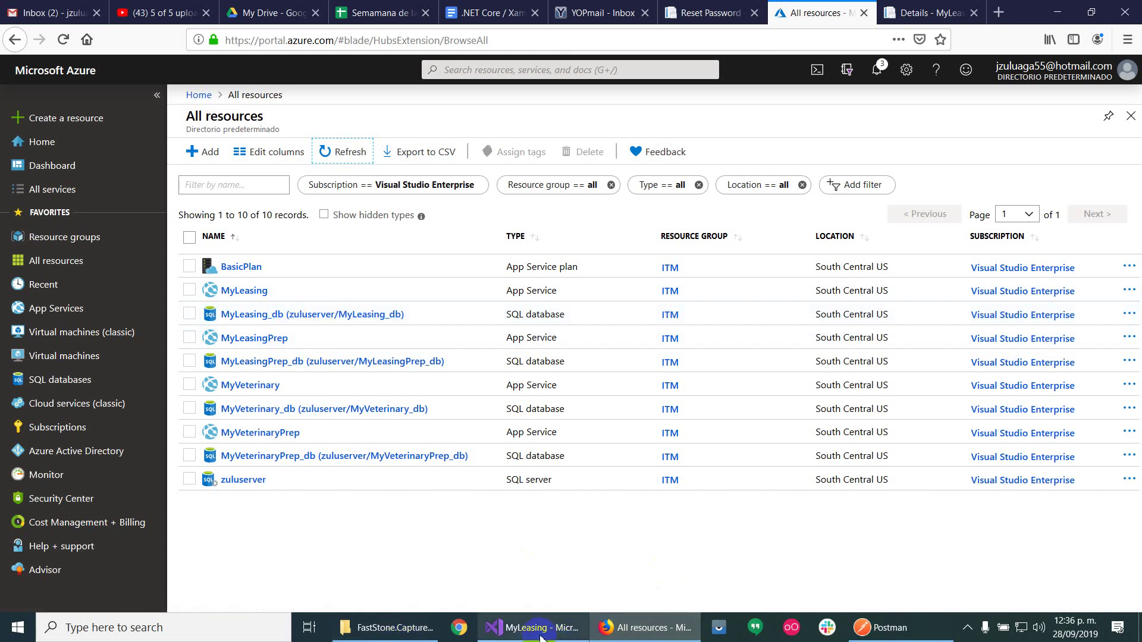
left_click(512, 626)
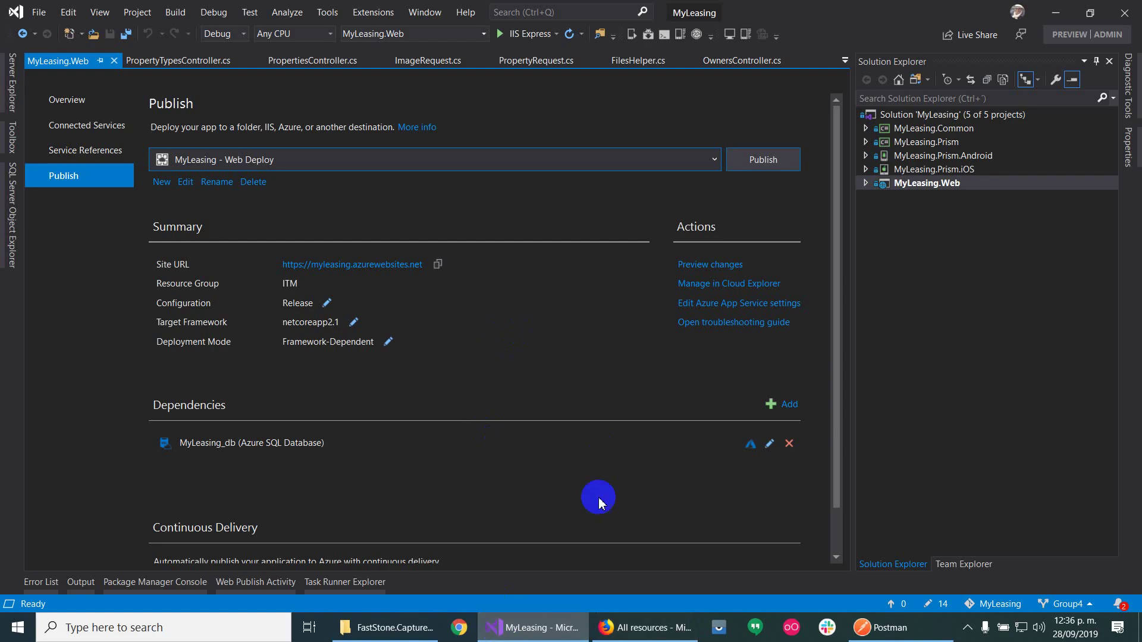
left_click(783, 170)
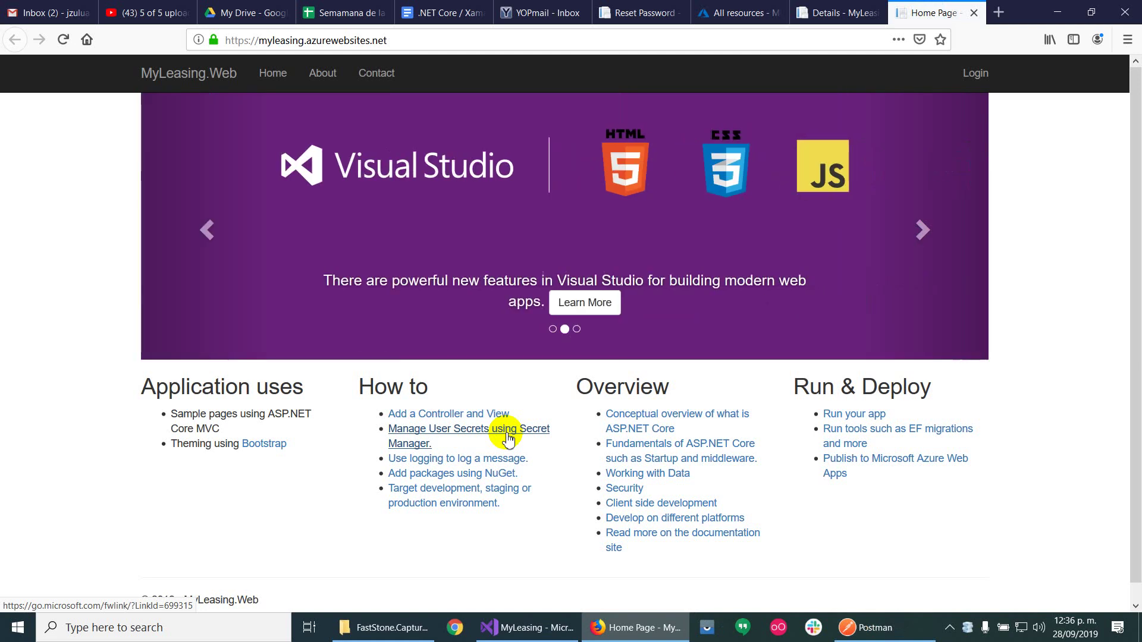
Step: Return to Visual Studio, test-run the web project locally in IIS Express, and publish it again to Azure
left_click(538, 628)
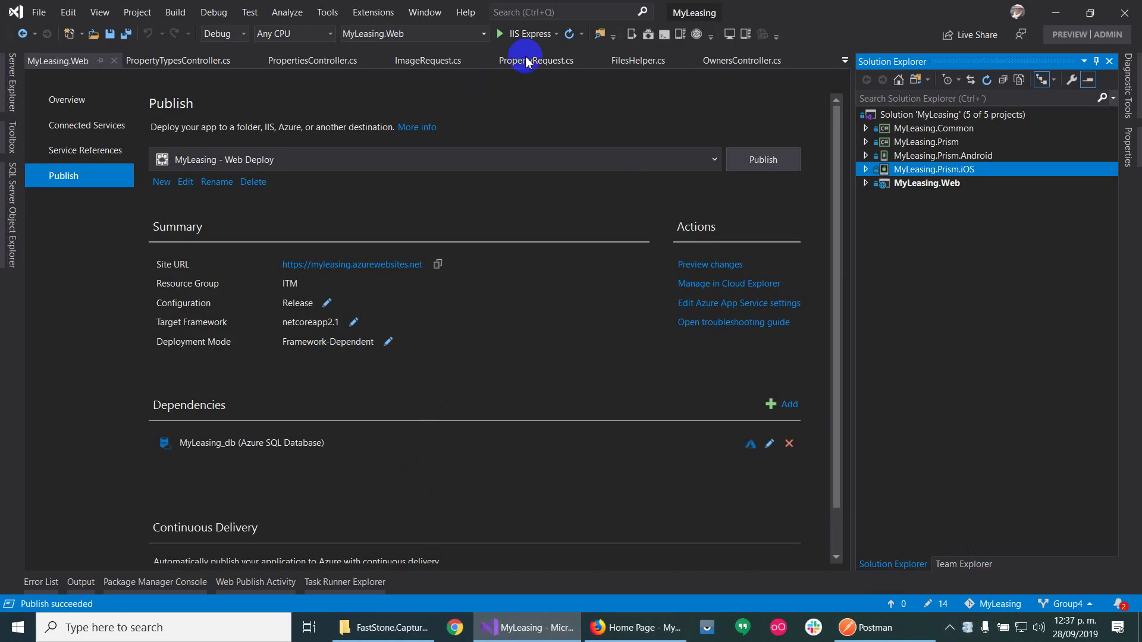
left_click(533, 34)
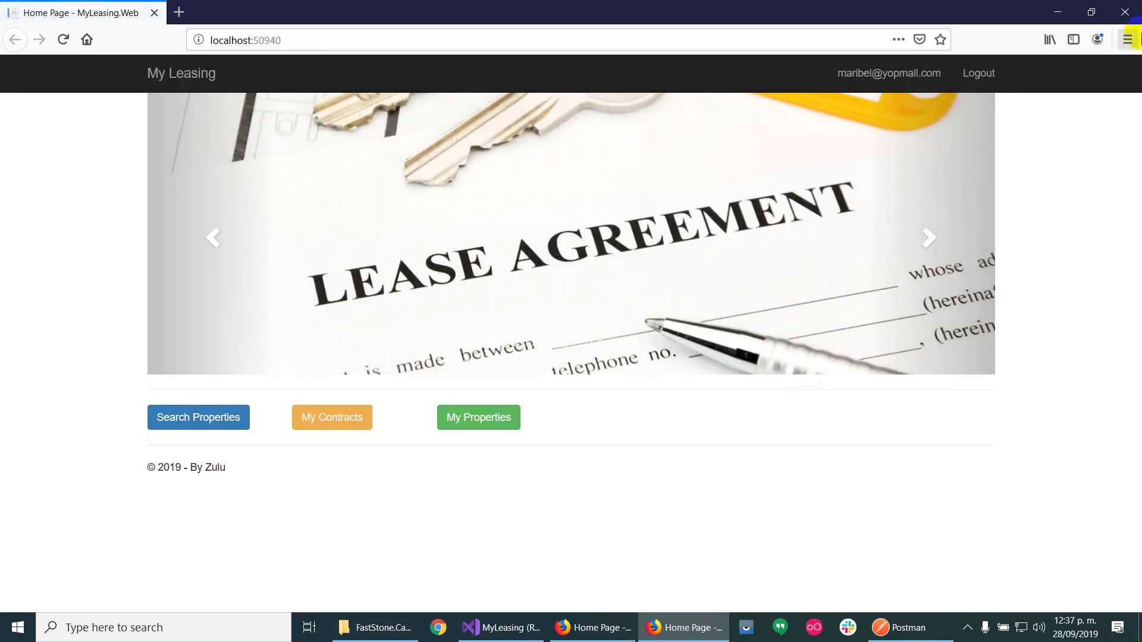
left_click(1125, 12)
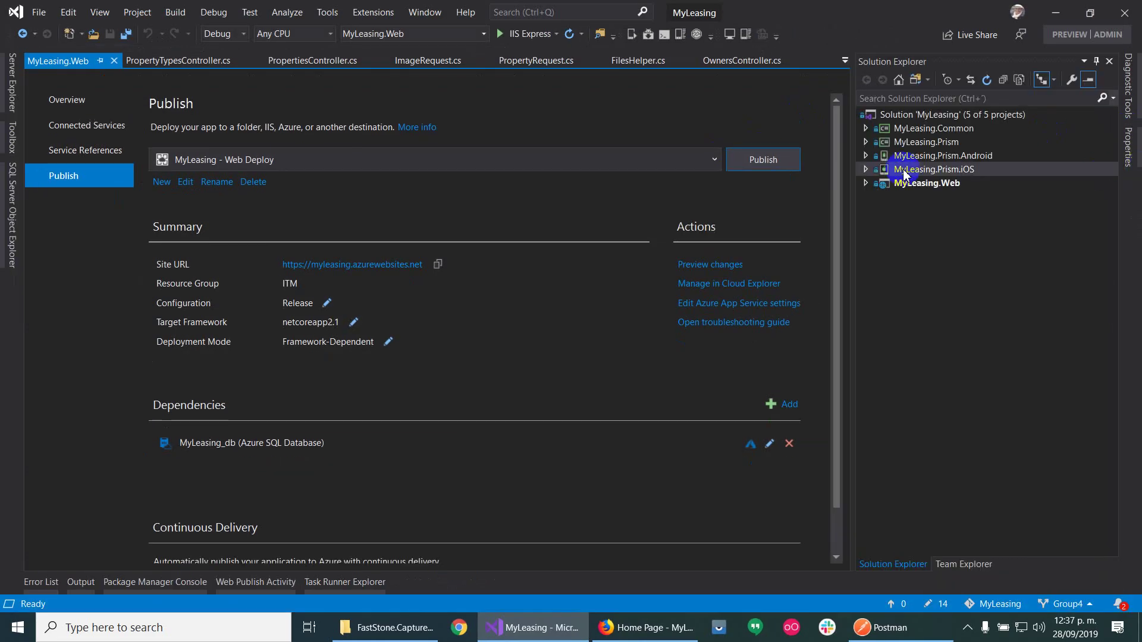
left_click(758, 170)
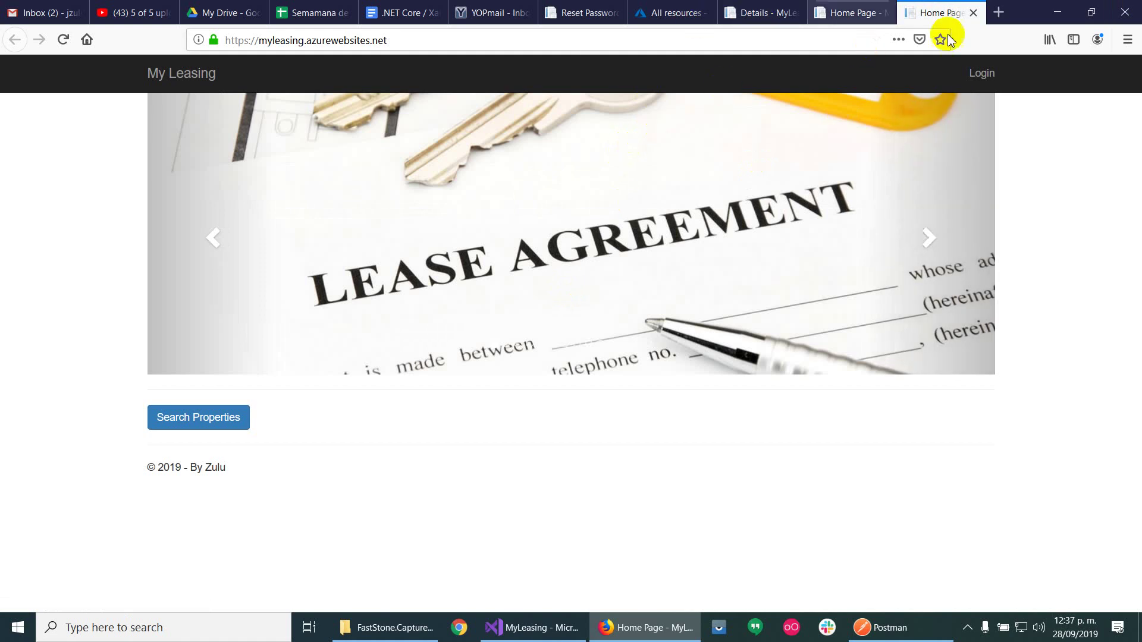
Step: Open the published site's login page and fill in the username and password from the saved Gmail login
left_click(981, 75)
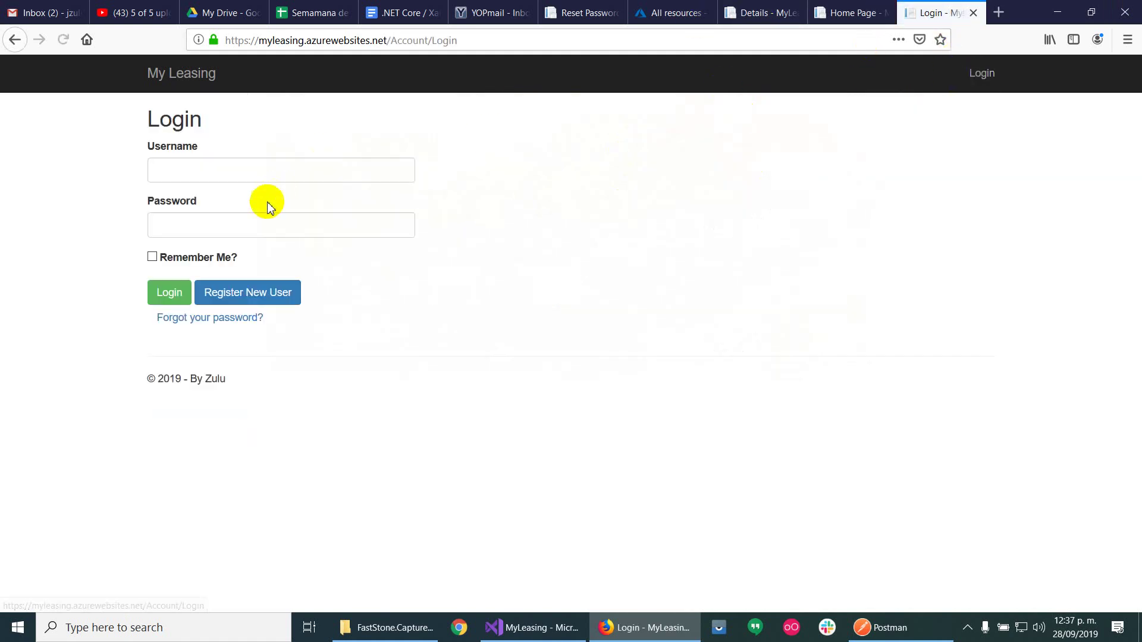
left_click(266, 165)
type("s")
key("BackSpace")
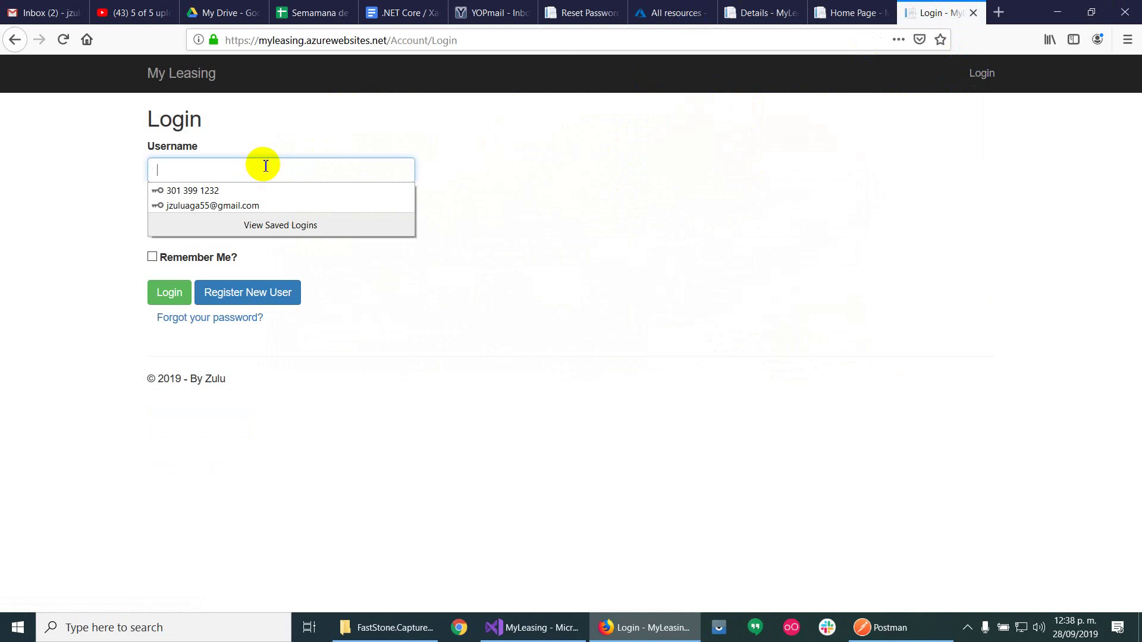
key("Down")
key("Down")
key("Return")
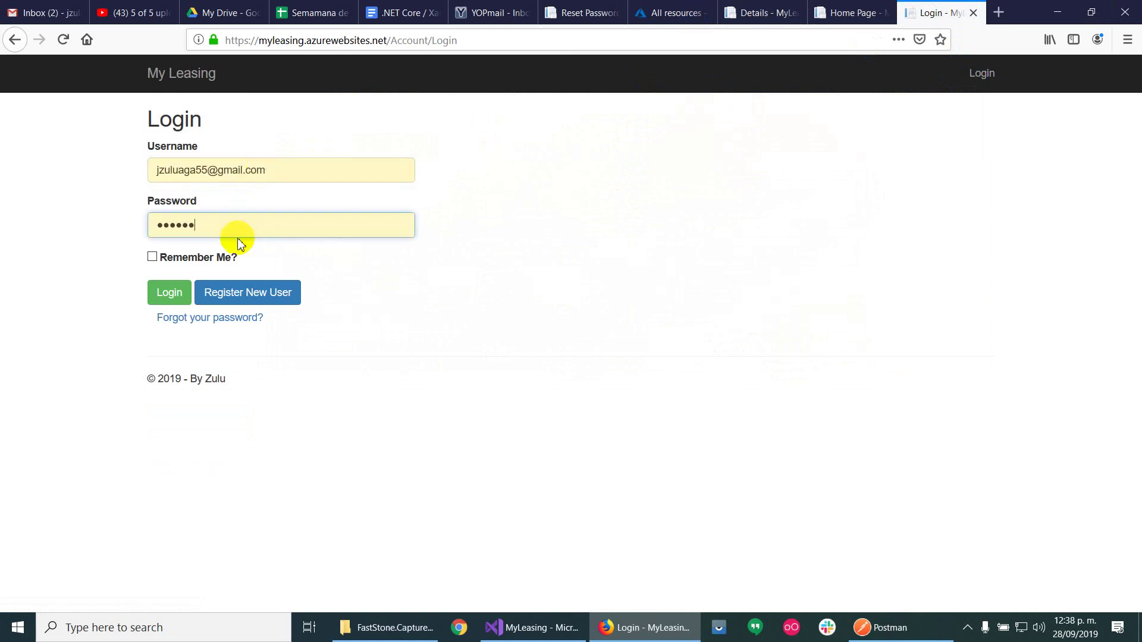
Step: Log in to the published site with the filled credentials and open the Owners list
left_click(169, 303)
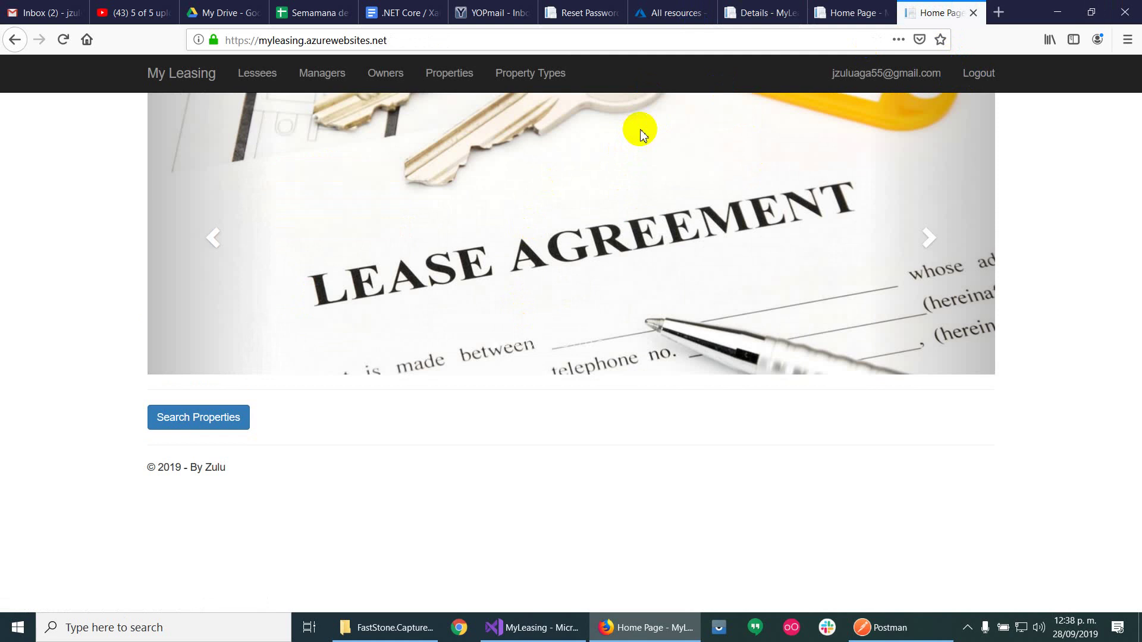
left_click(386, 74)
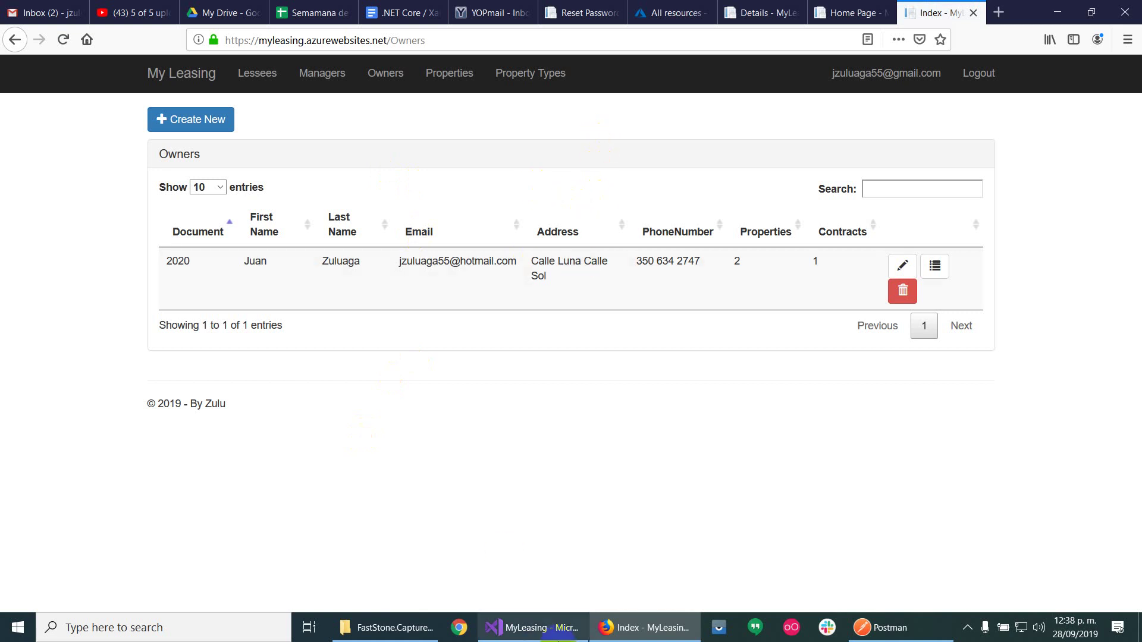
Step: Switch to Postman, open the body of the POST Local Account request, and copy the request's URL
left_click(912, 632)
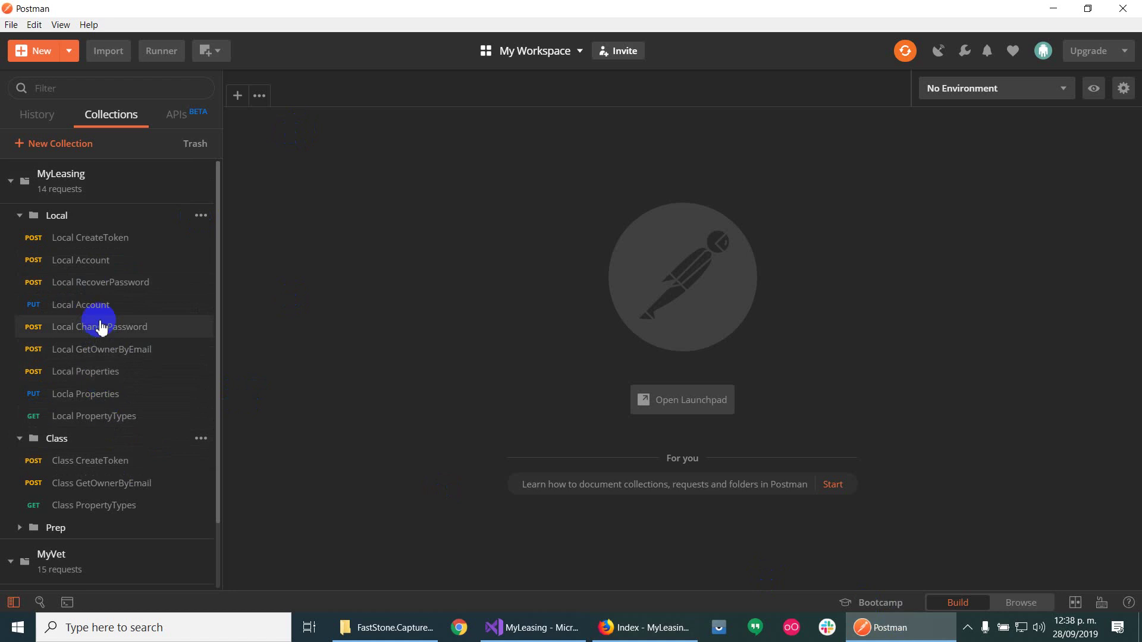
left_click(98, 260)
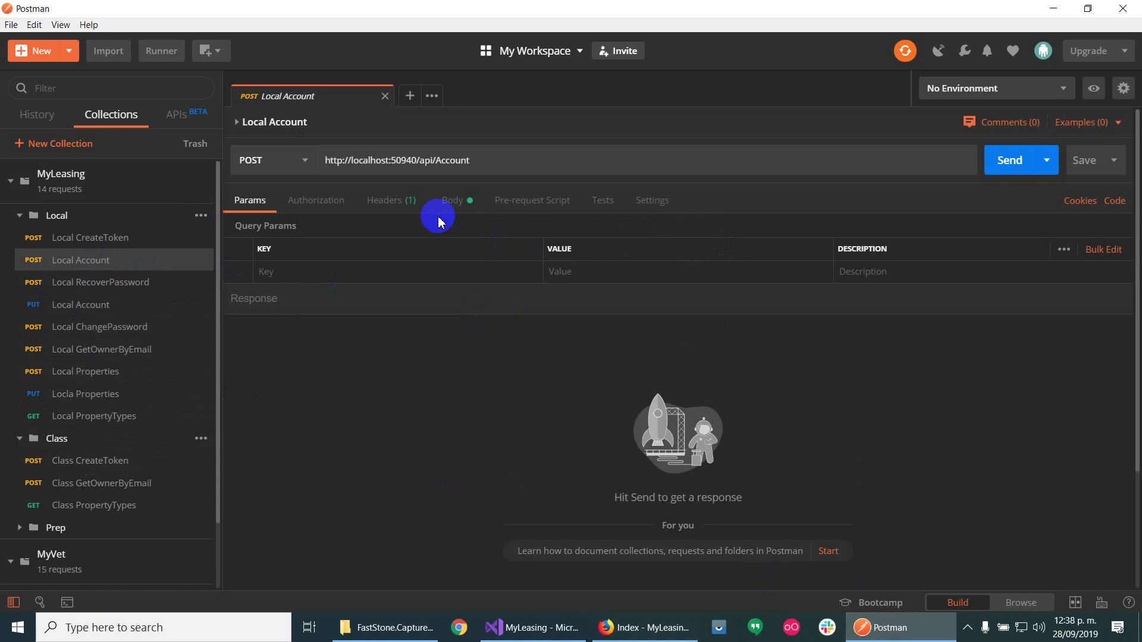
left_click(451, 201)
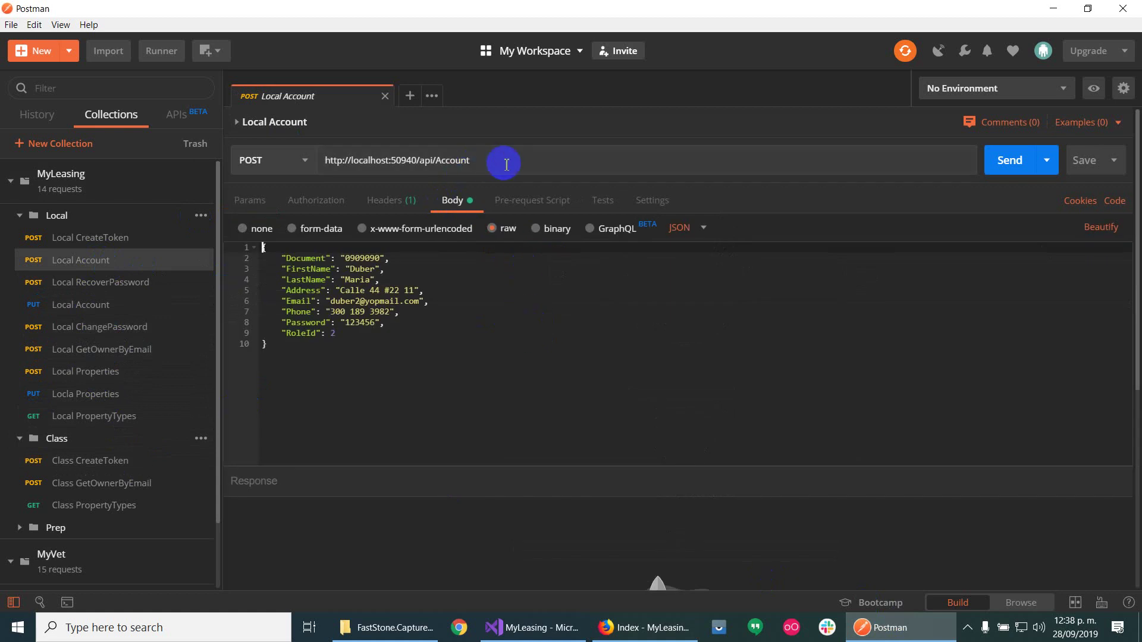
left_click(366, 167)
key("ctrl+a")
key("ctrl+c")
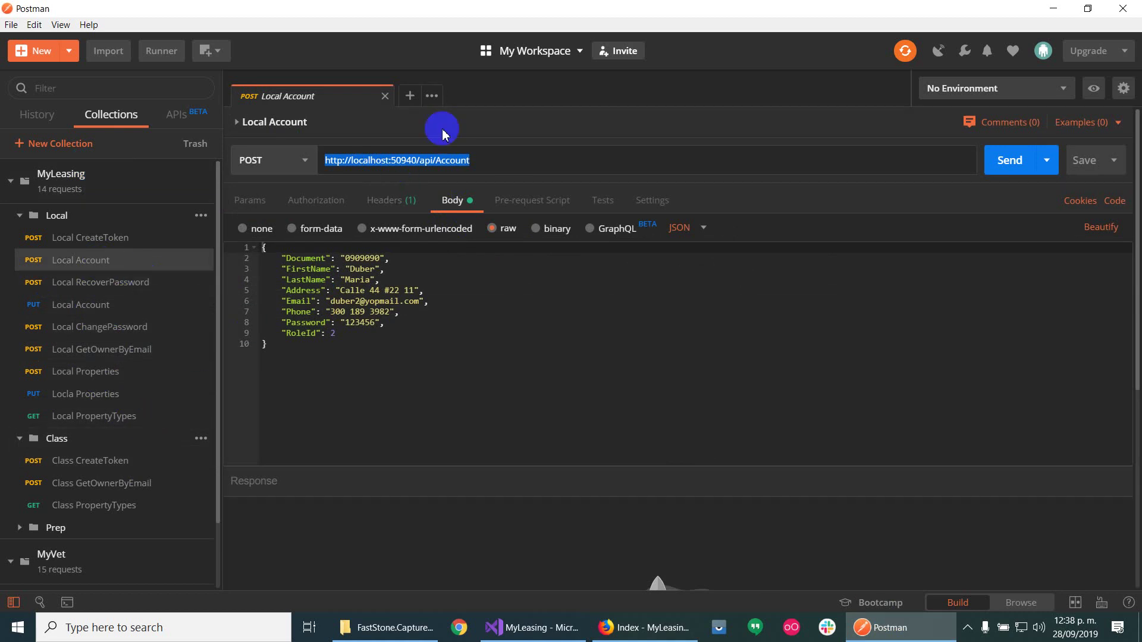
left_click(410, 95)
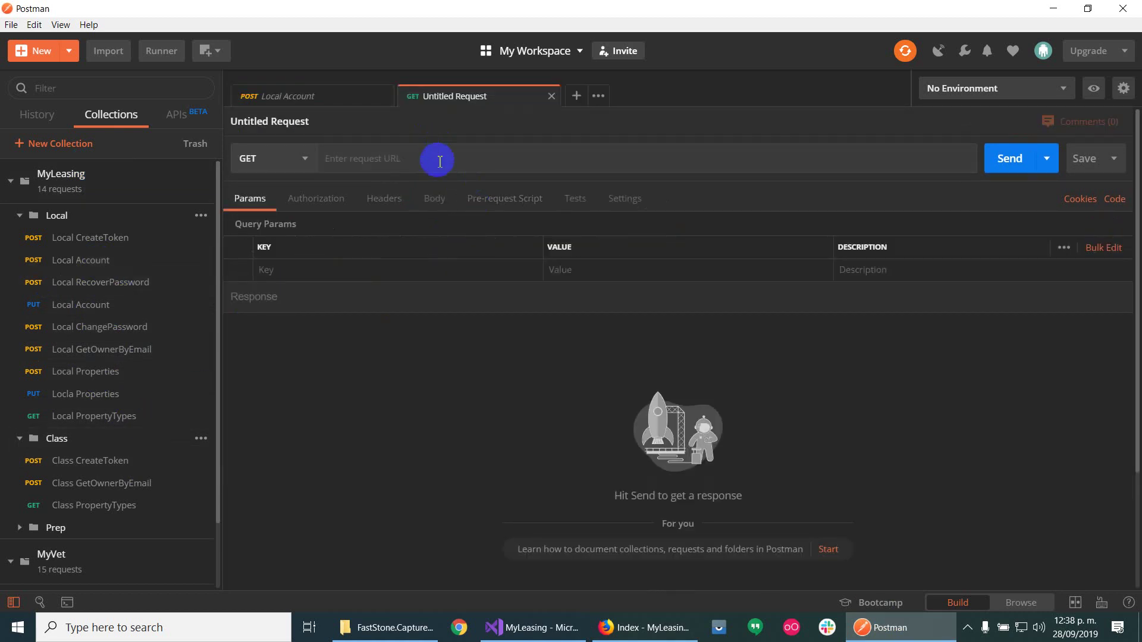
left_click(439, 160)
key("ctrl+v")
left_click(305, 159)
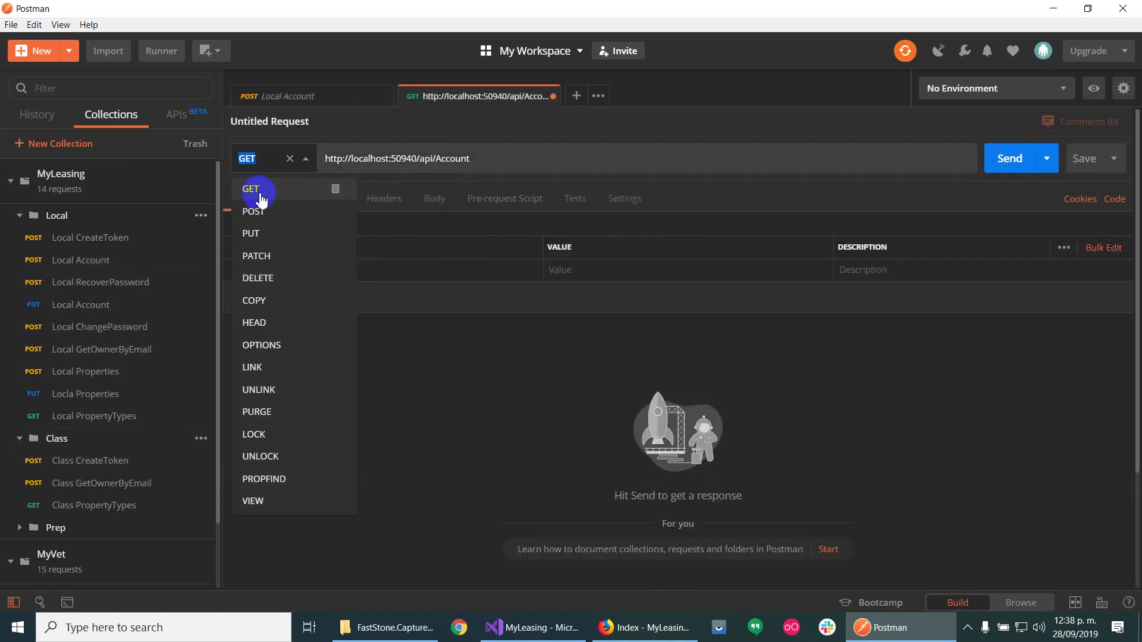
left_click(256, 212)
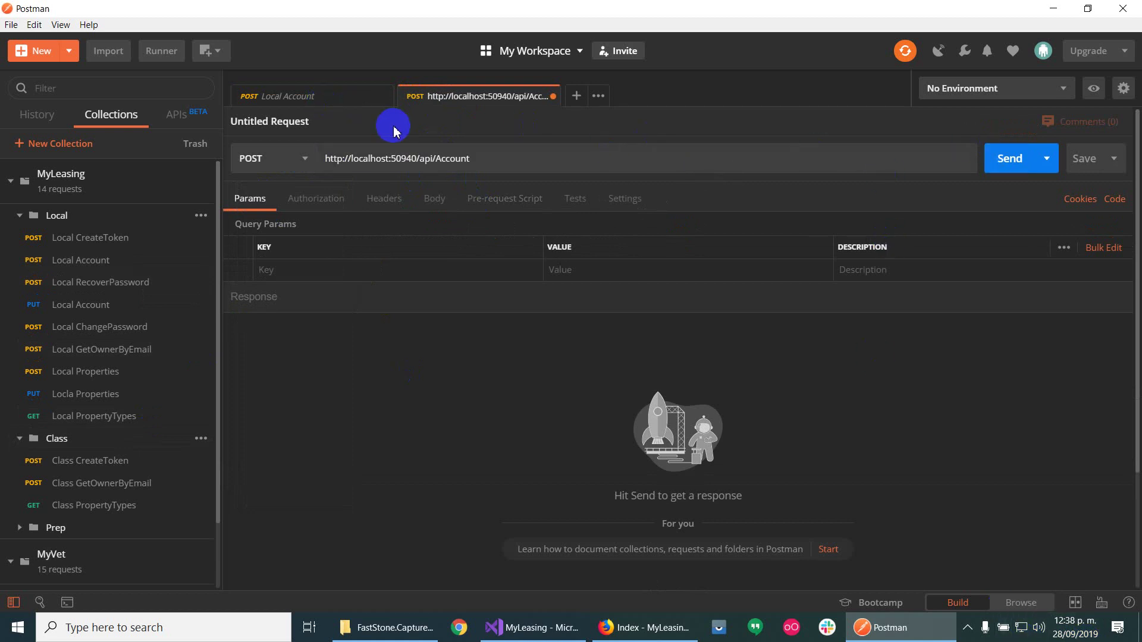
key("alt+Tab")
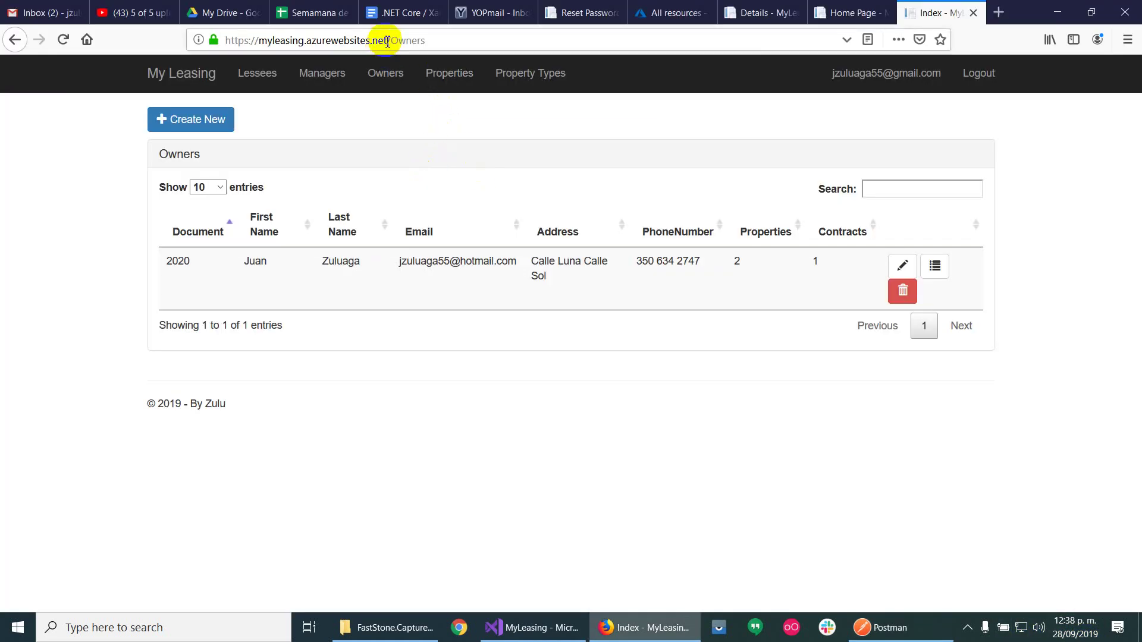
left_click_drag(387, 41, 145, 110)
key("ctrl+c")
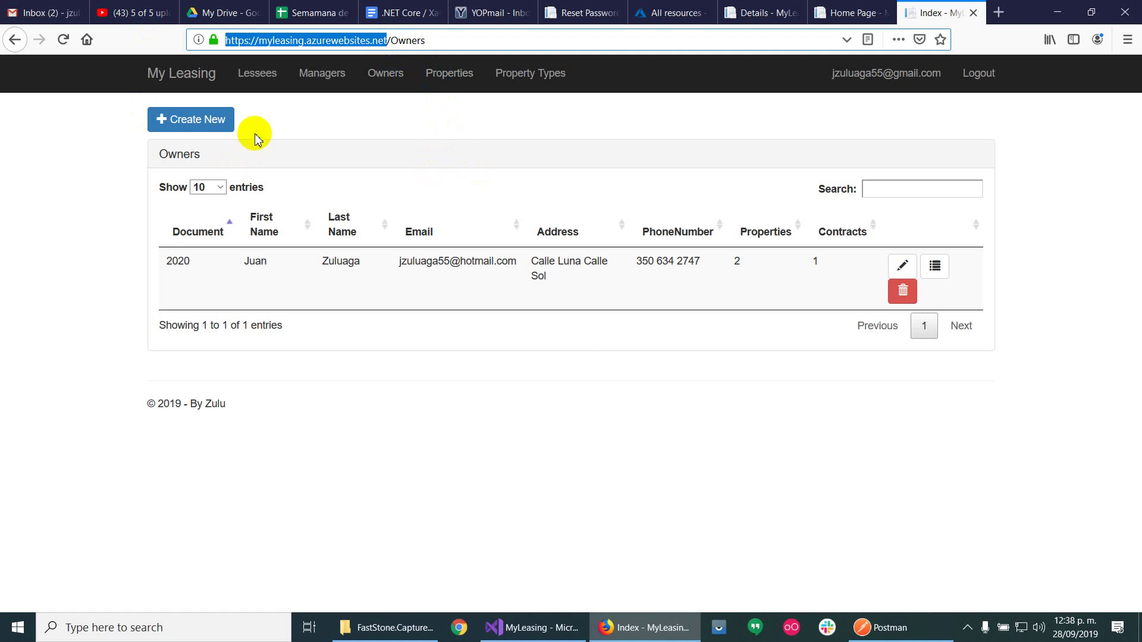
key("alt+Tab")
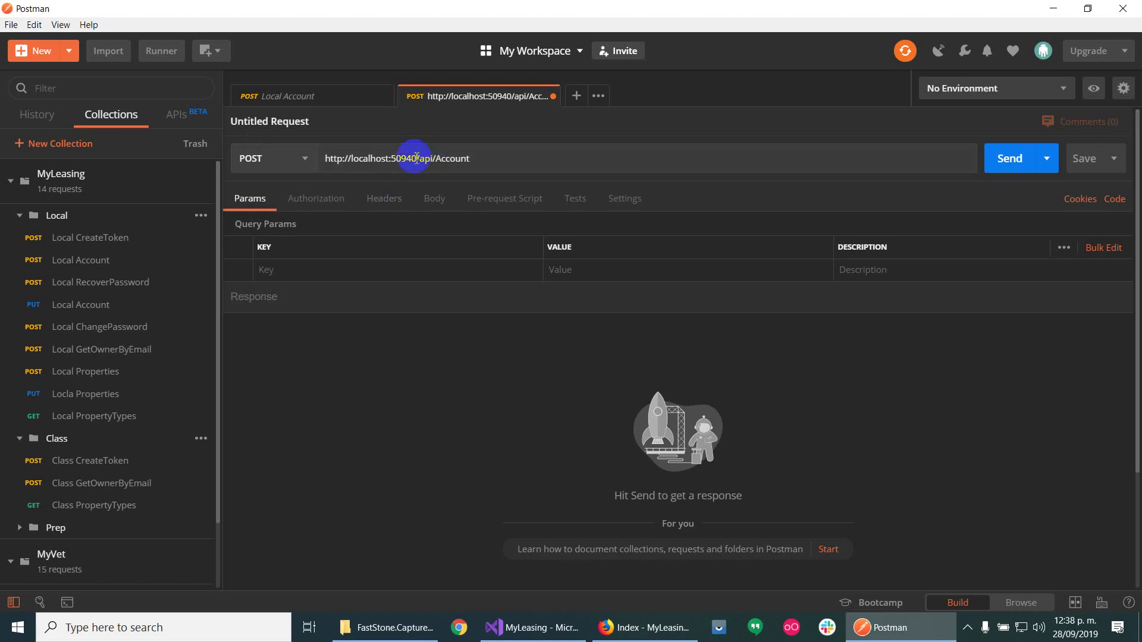
left_click_drag(417, 158, 5, 125)
key("ctrl+v")
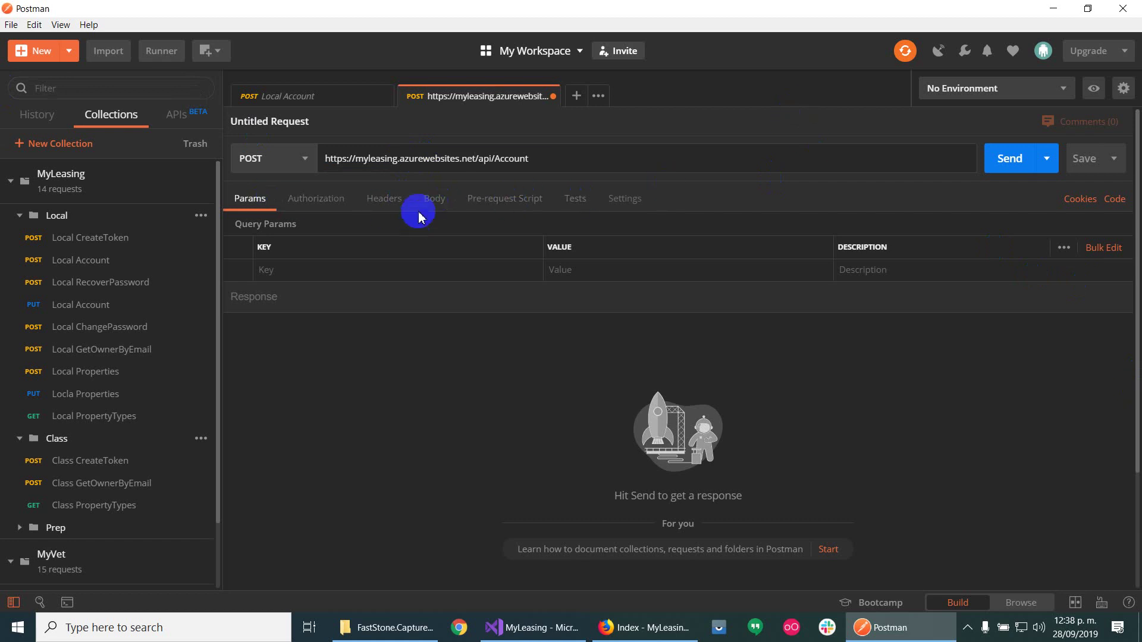
Step: Copy the Local Account request's body, including the account password, into the new request as a raw JSON body
left_click(435, 201)
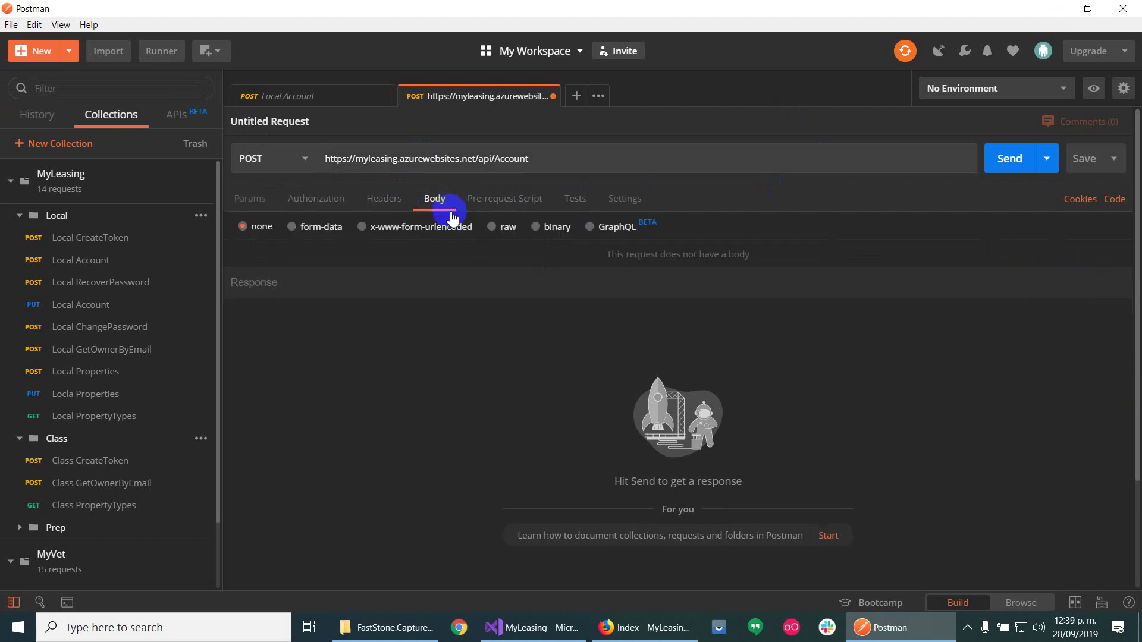
left_click(501, 238)
left_click(306, 97)
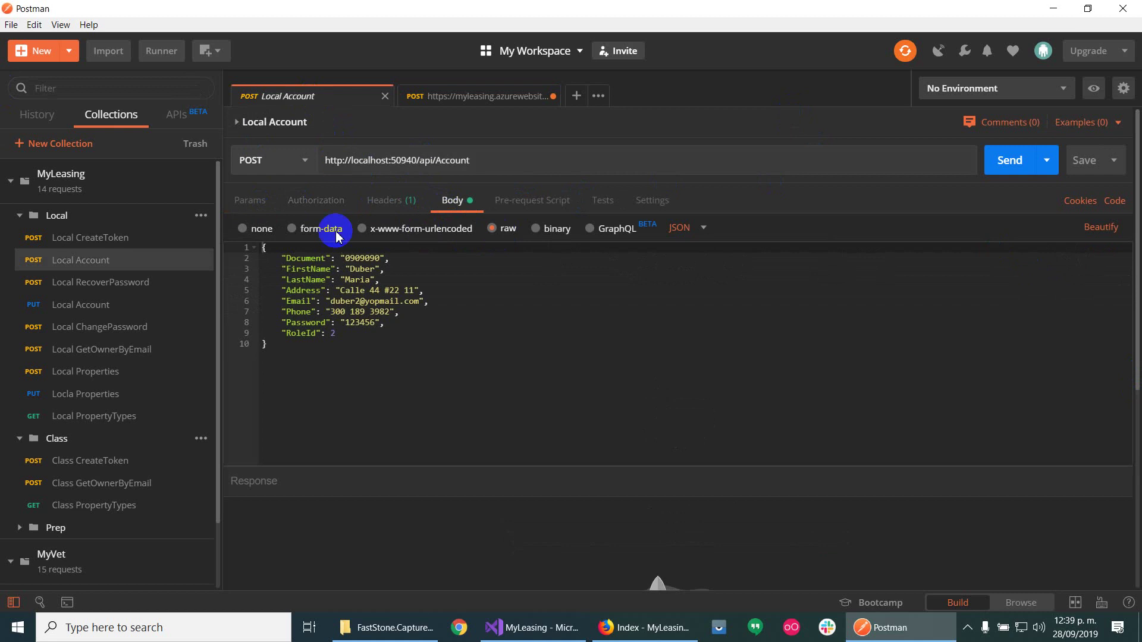
left_click_drag(277, 348, 77, 94)
key("ctrl+c")
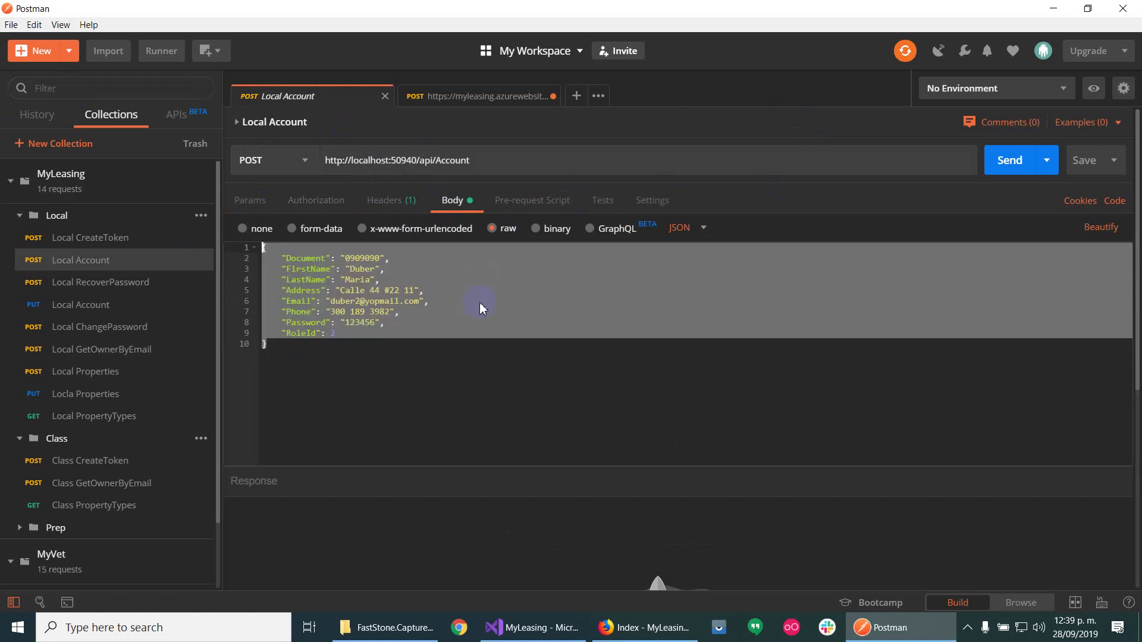
left_click(475, 102)
left_click(369, 260)
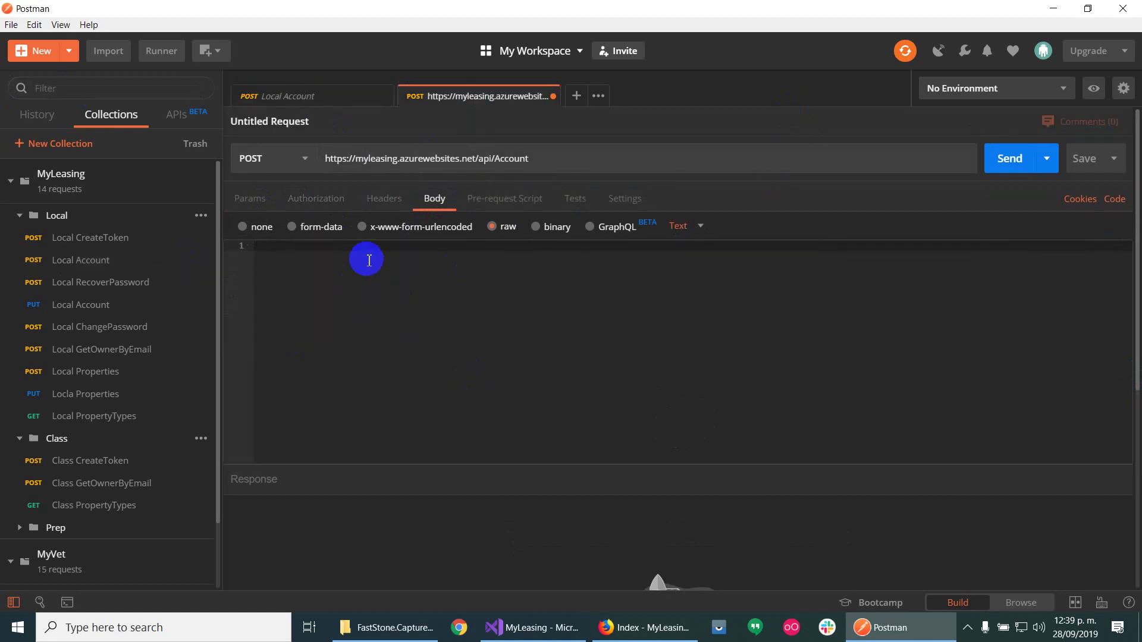
key("ctrl+v")
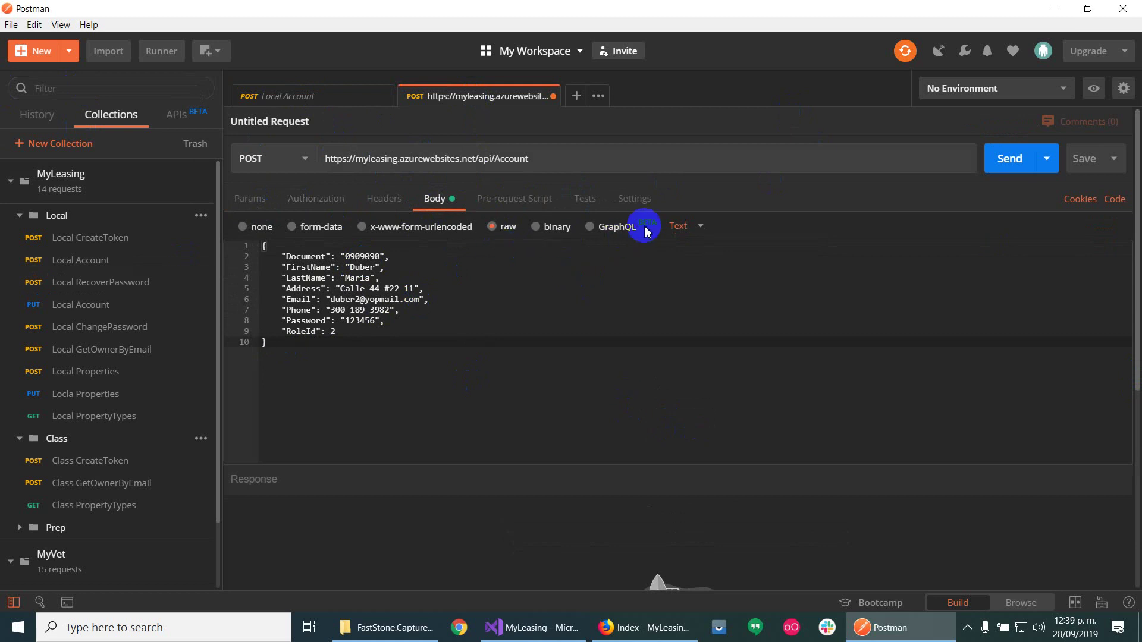
left_click(684, 226)
left_click(669, 286)
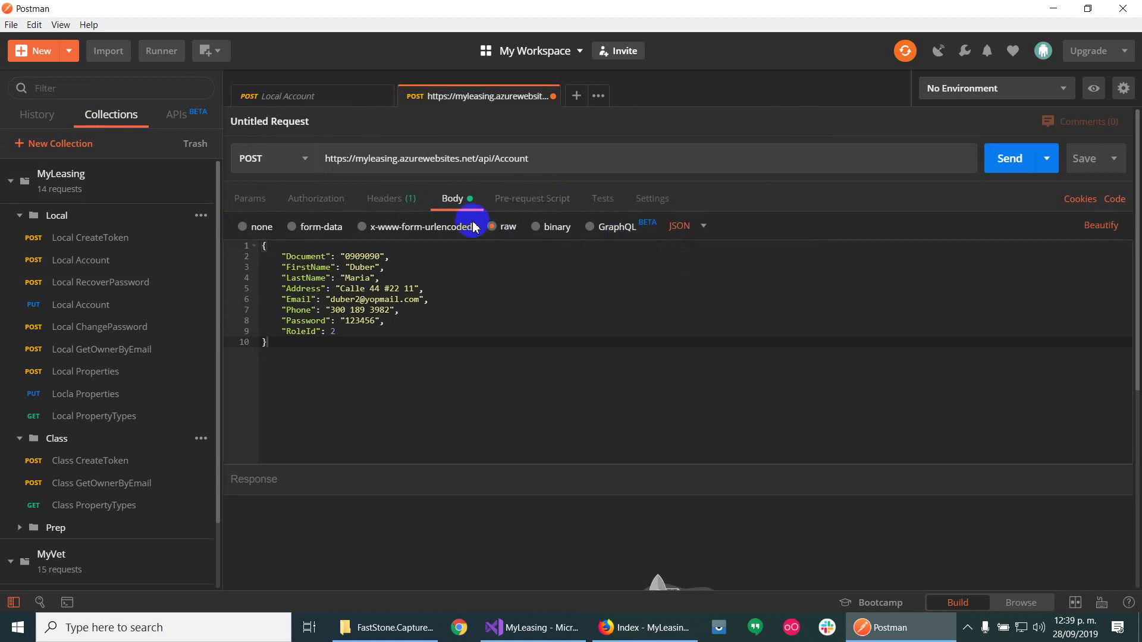
Step: Remove the 2 from the Email value, set RoleId to 1 in the body, and send the request
left_click(362, 300)
key("BackSpace")
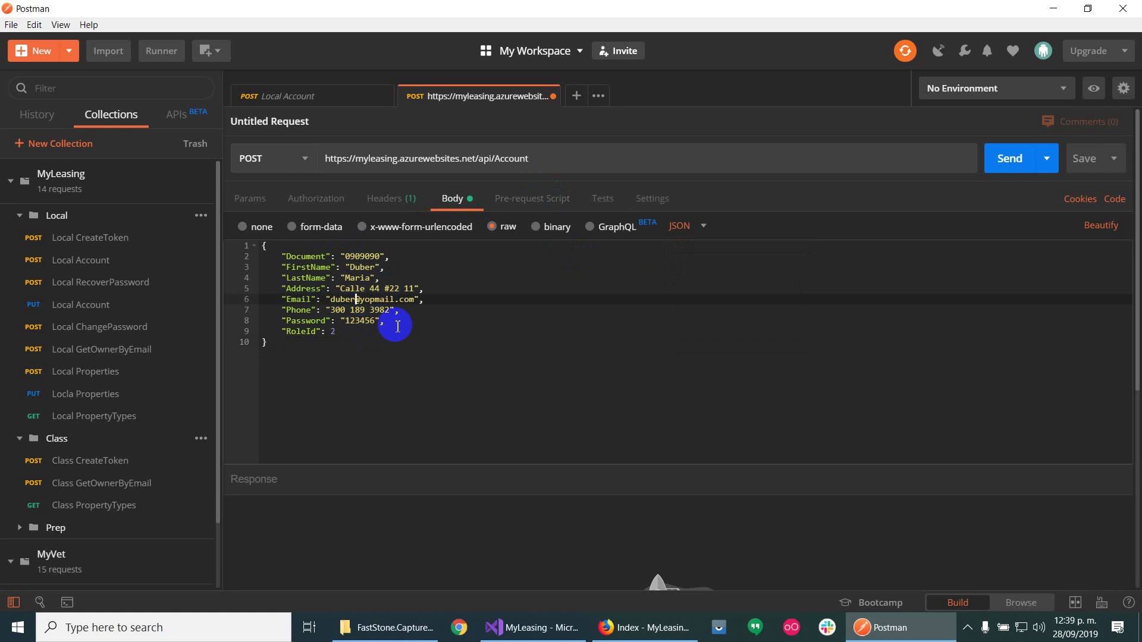
left_click(349, 332)
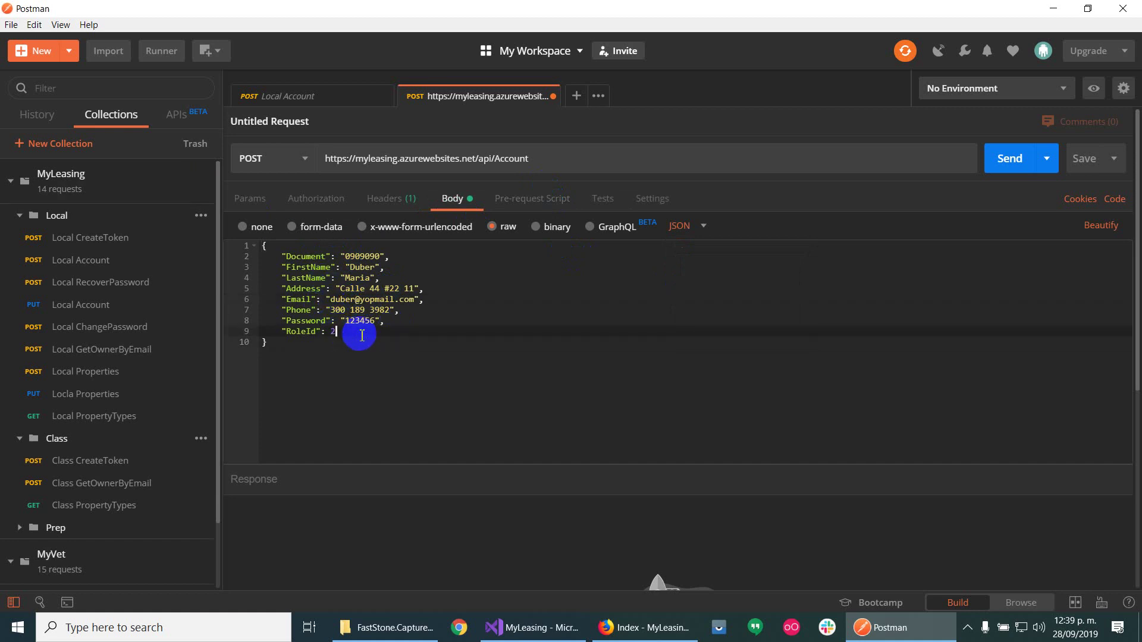
key("BackSpace")
type("1")
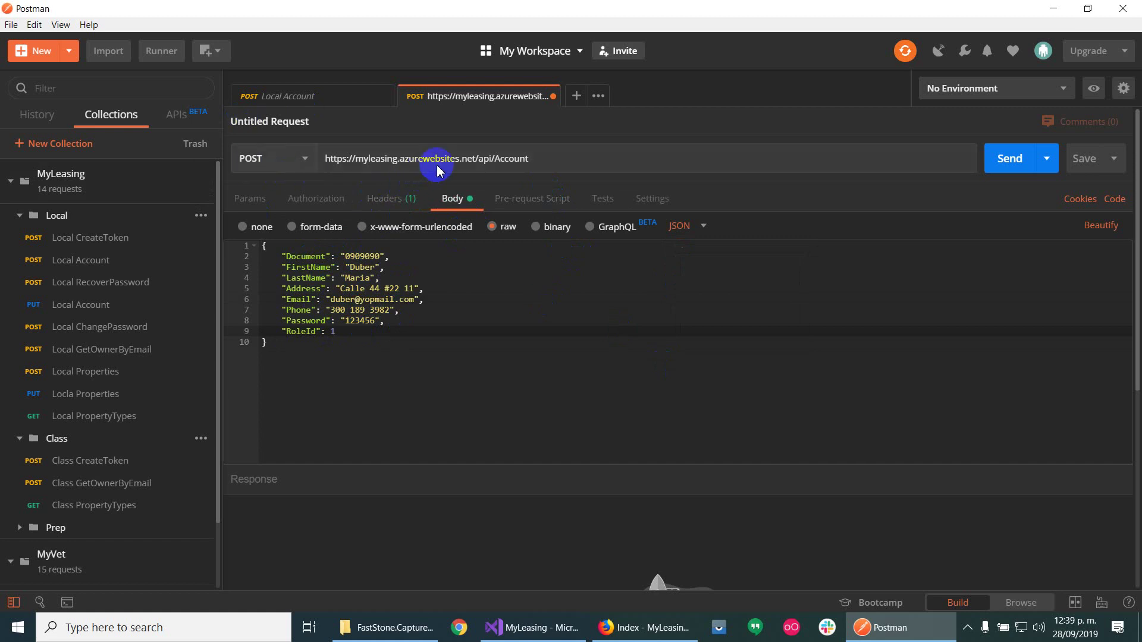
left_click(1007, 165)
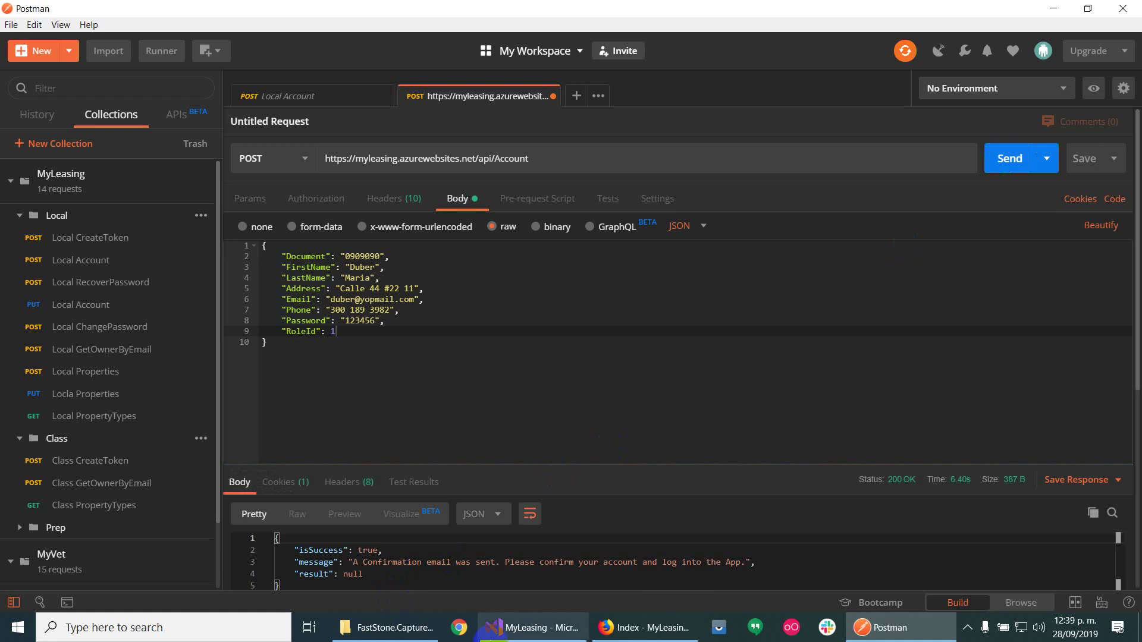
Step: Return to the published site in Firefox and reload the Owners list to check for the new owner
left_click(645, 627)
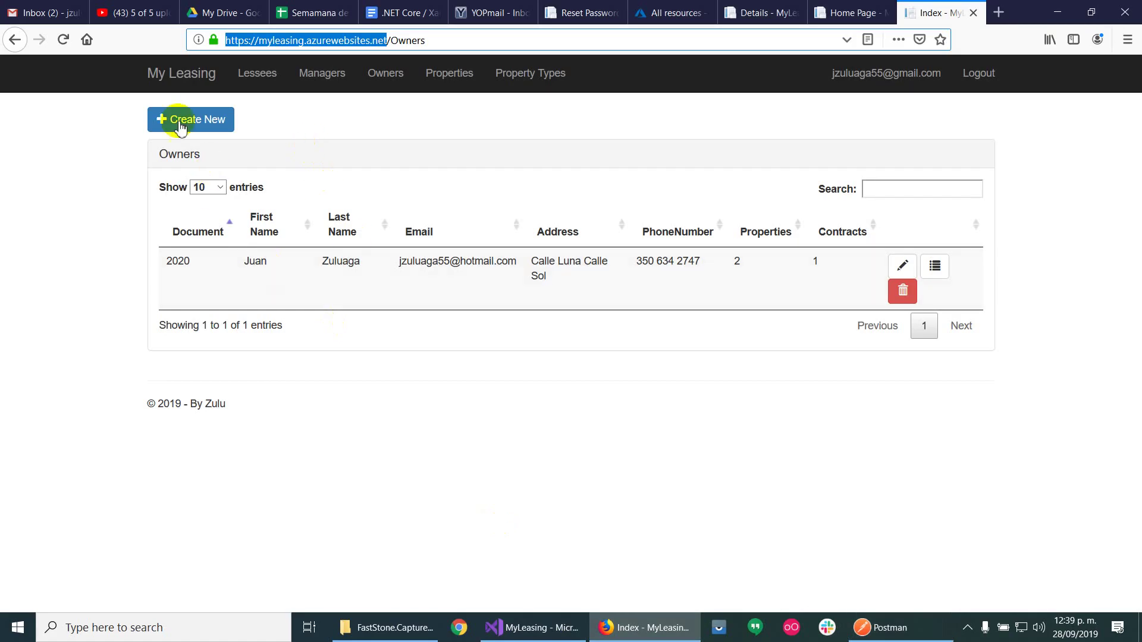
left_click(63, 40)
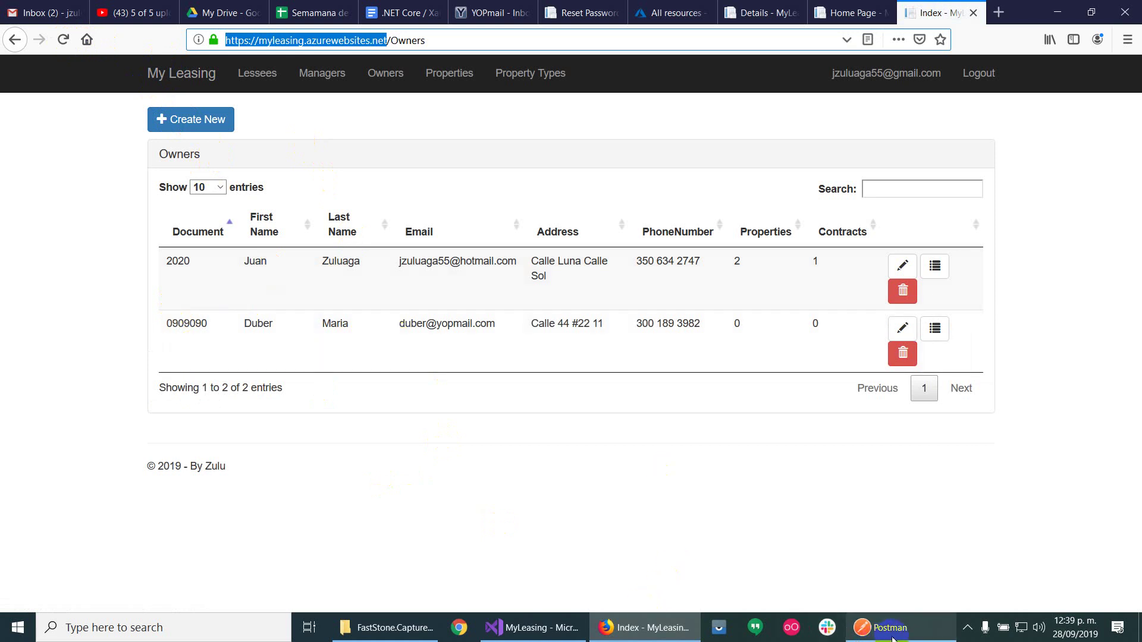
mouse_move(892, 638)
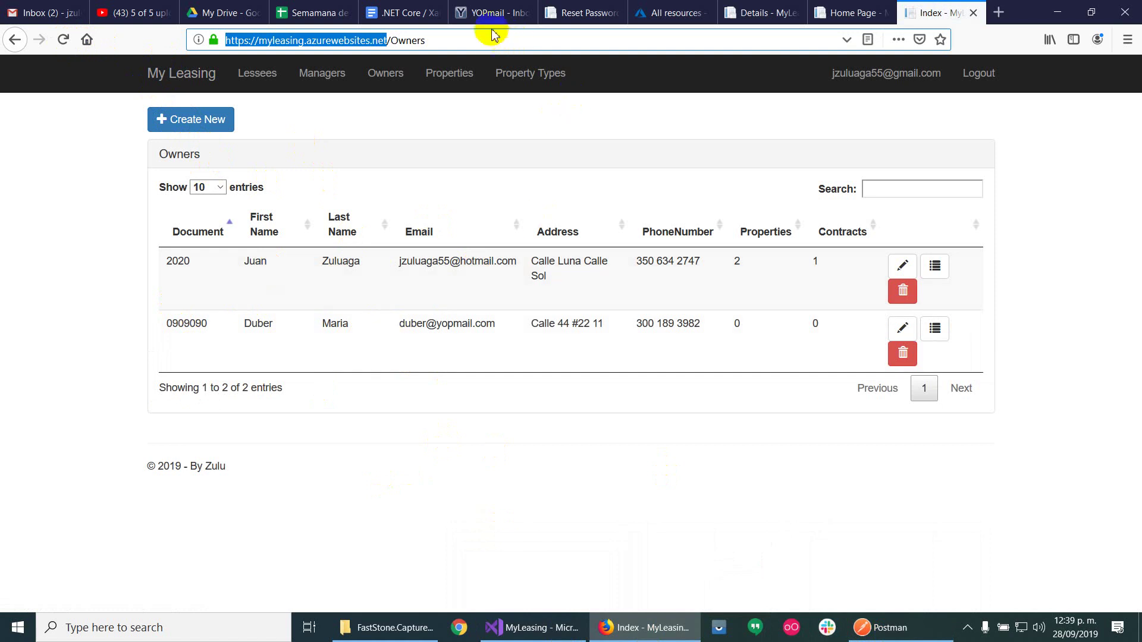
Step: Open the new account's YOPmail inbox, pass the anti-bot check, and follow the Confirm Email link in the newest message
left_click(482, 14)
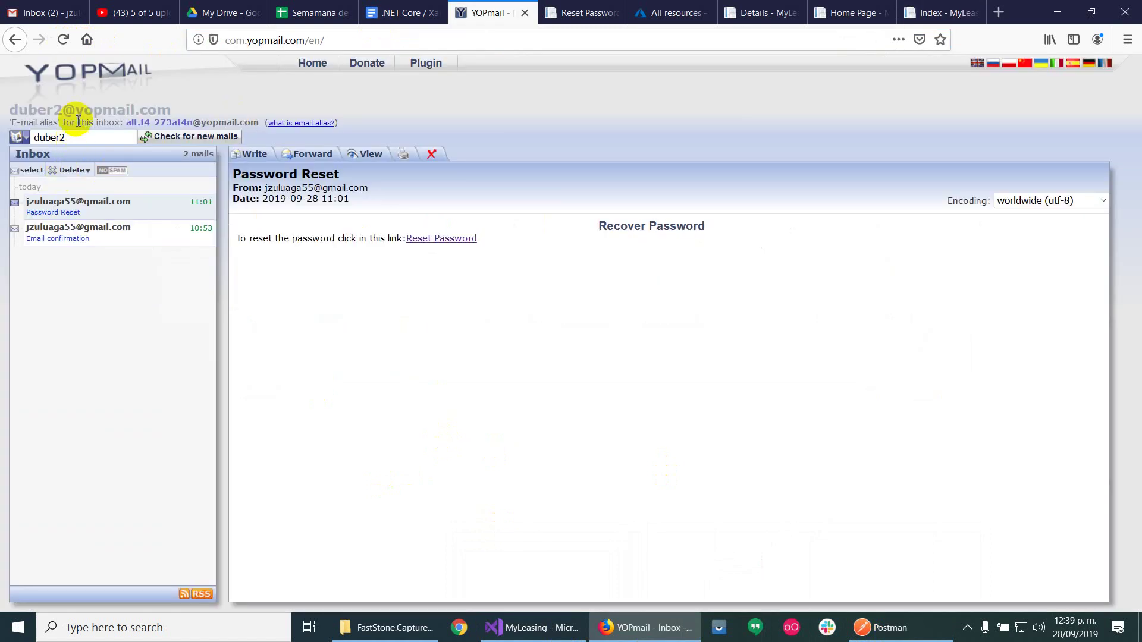
key("BackSpace")
key("Return")
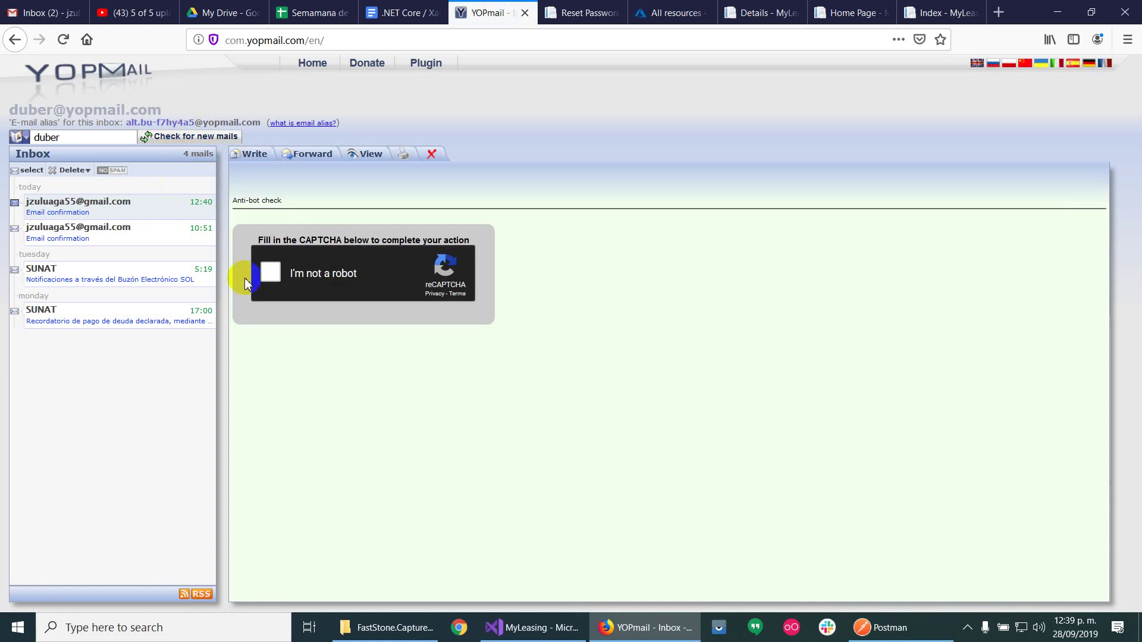
left_click(270, 273)
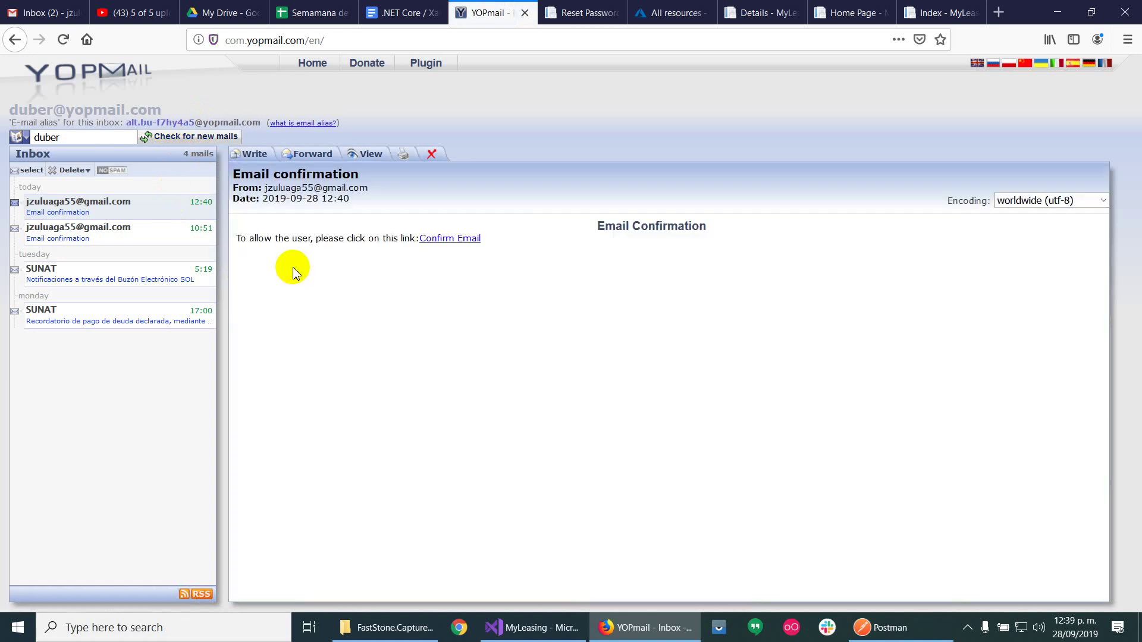
left_click(458, 239)
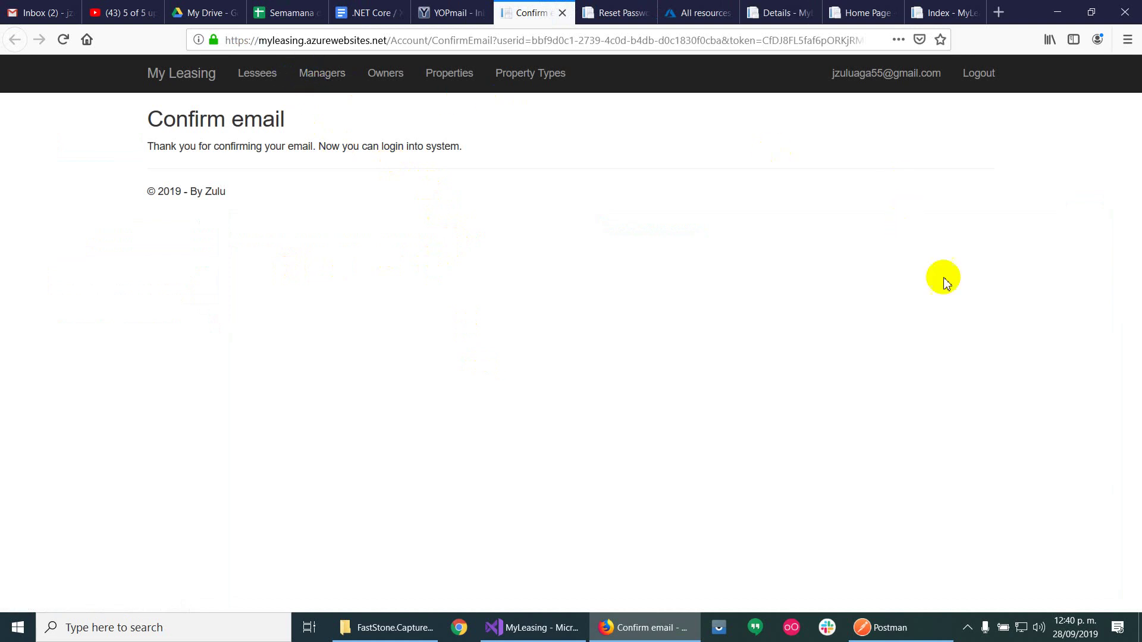
Step: Switch back to Postman and save the request as Class Account in the Class folder of the MyLeasing collection
left_click(880, 627)
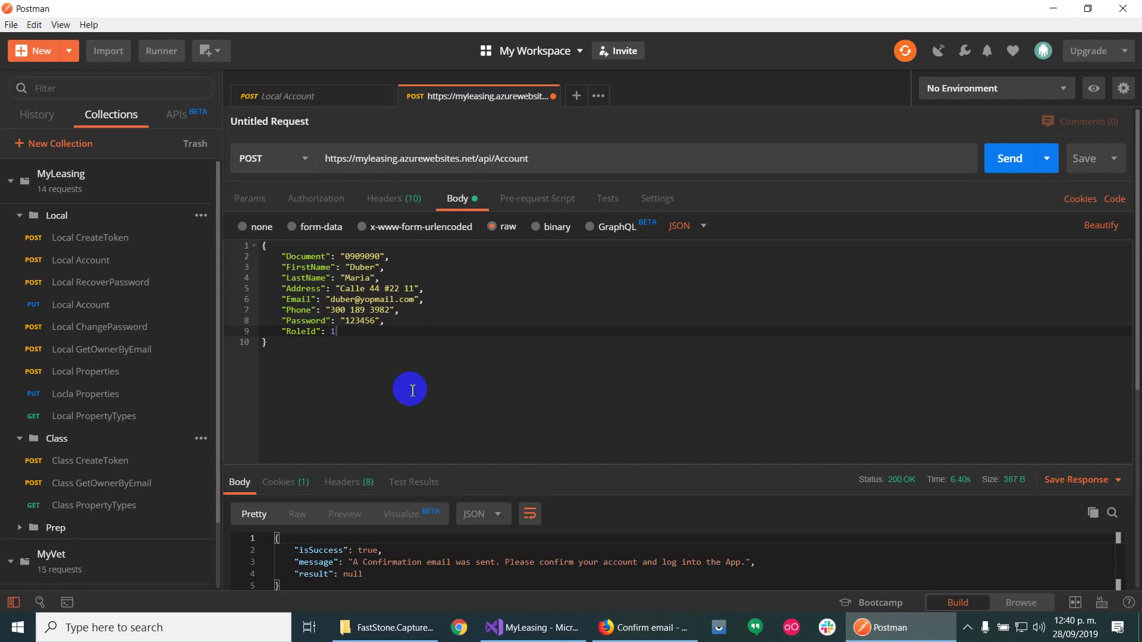
left_click(1084, 159)
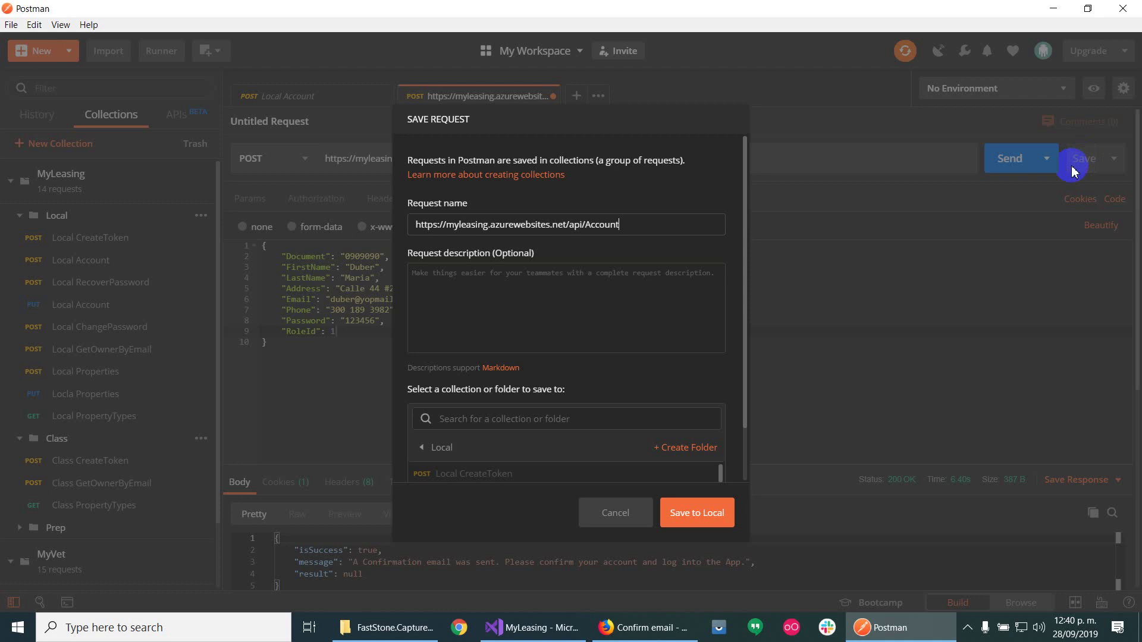
left_click(652, 221)
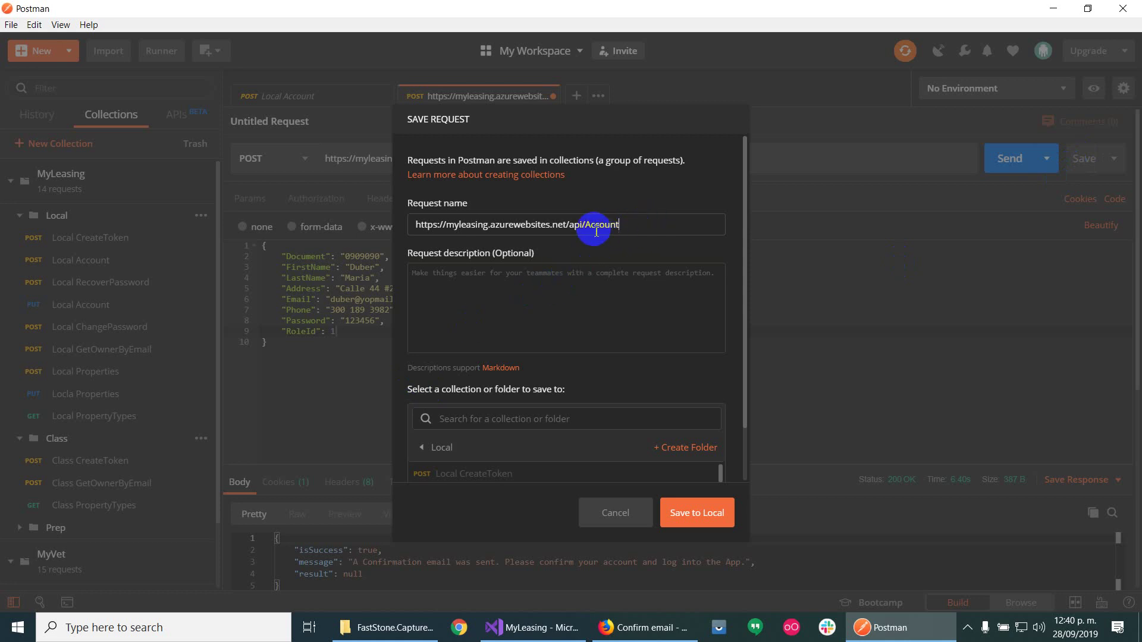
left_click_drag(588, 228, 3, 218)
key("BackSpace")
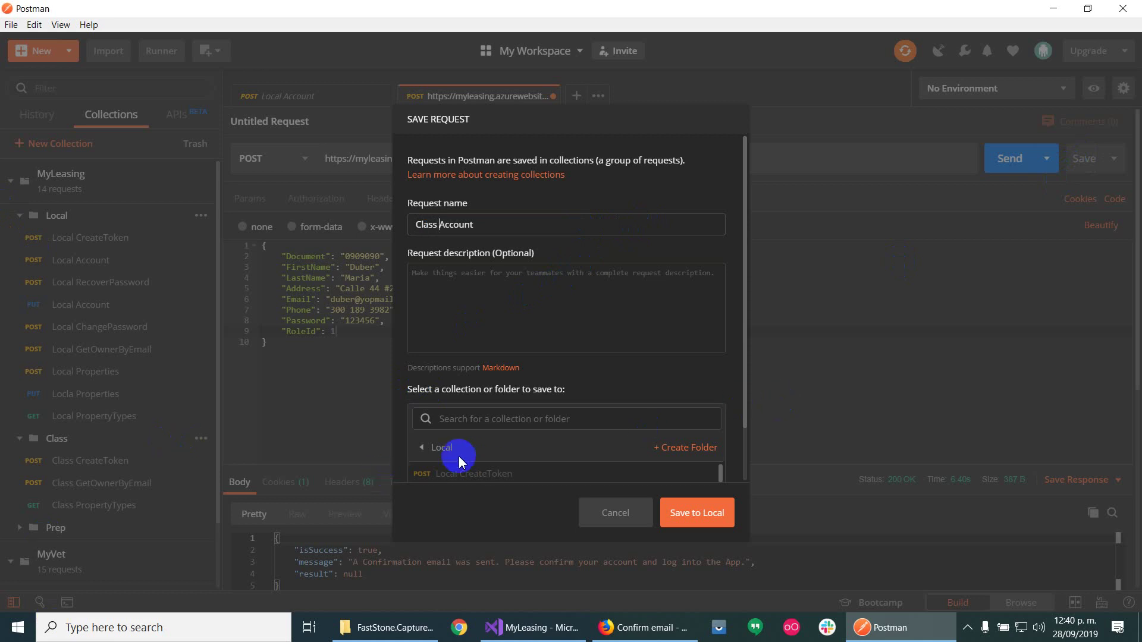
left_click(421, 447)
scroll(559, 452, "down", 1)
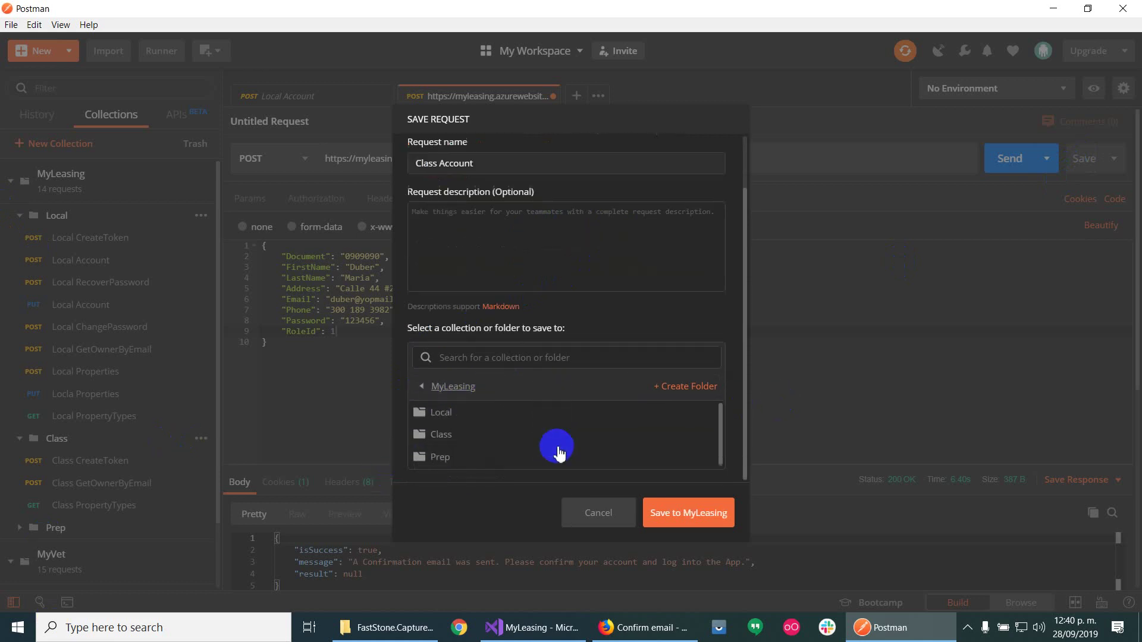
left_click(446, 443)
left_click(690, 511)
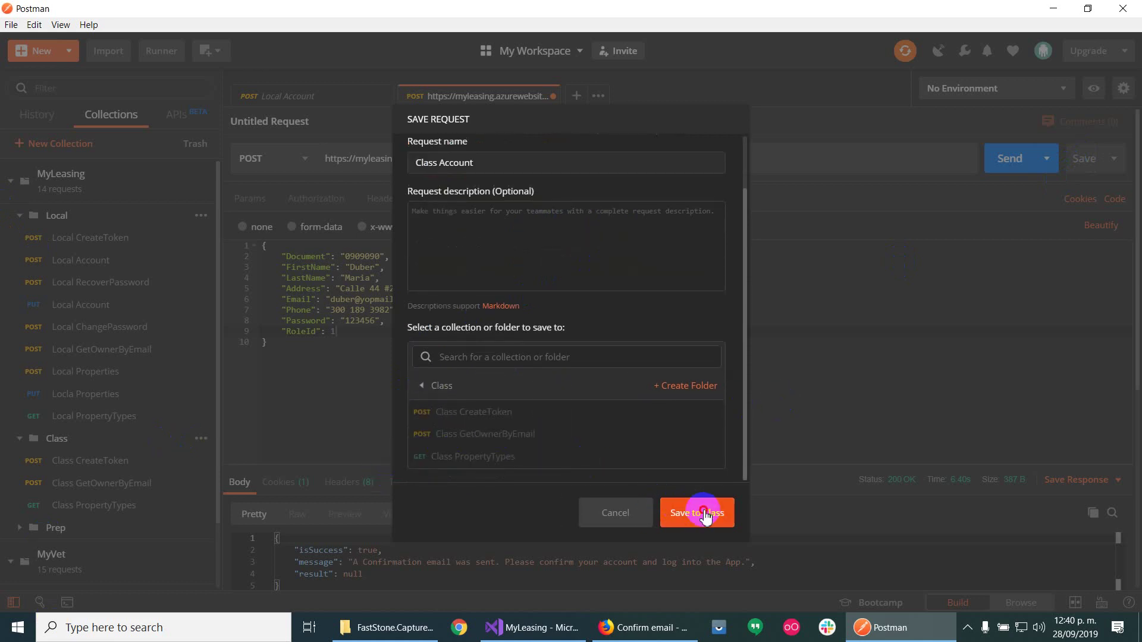
Step: Collapse the MyLeasing collection's Local folder and open the saved Class Account request from its Class folder
scroll(89, 505, "down", 3)
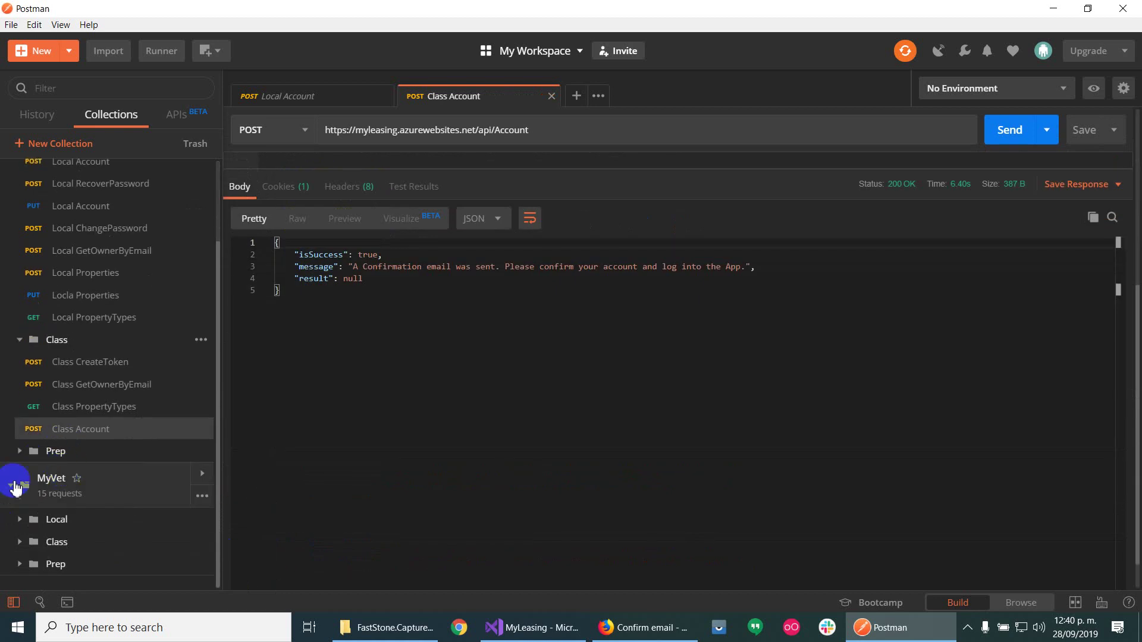
left_click(63, 344)
left_click(93, 410)
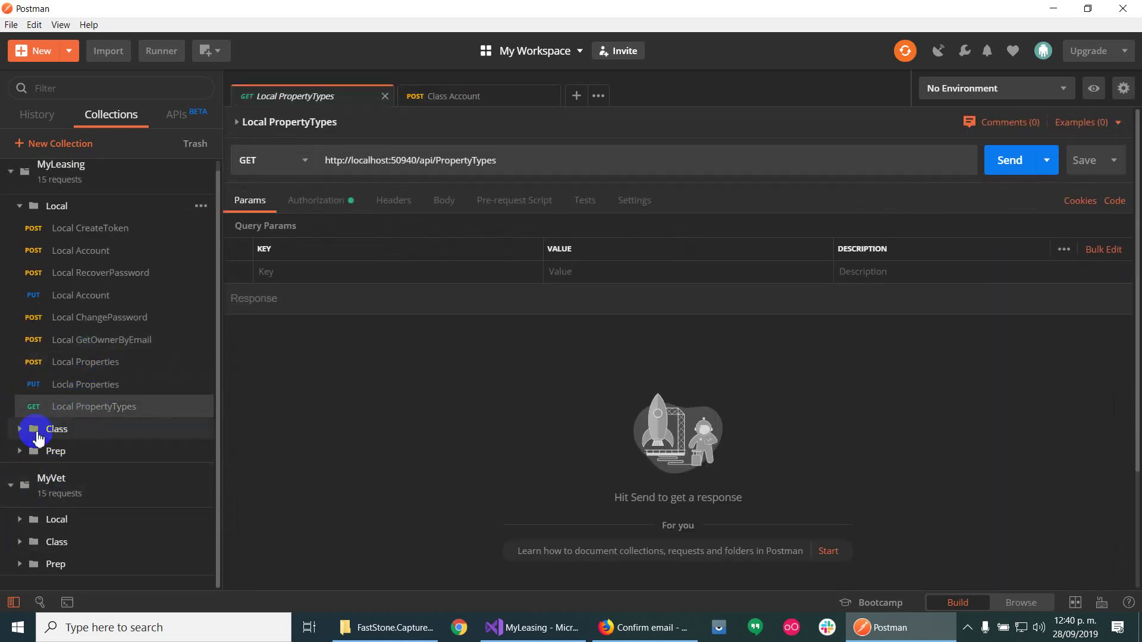
left_click(20, 207)
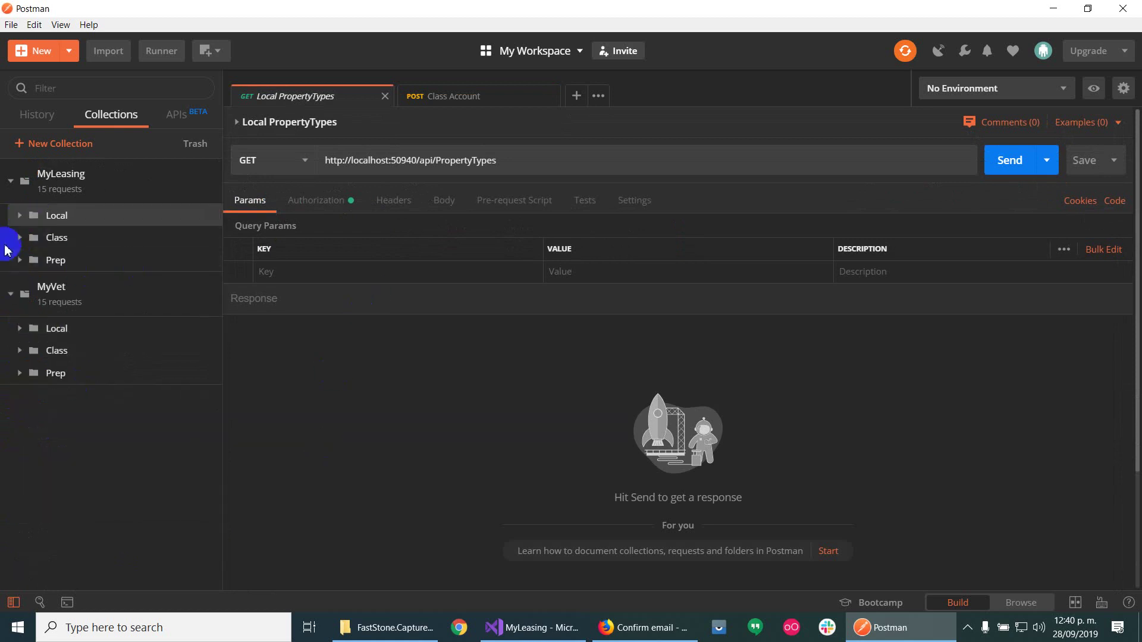
left_click(19, 238)
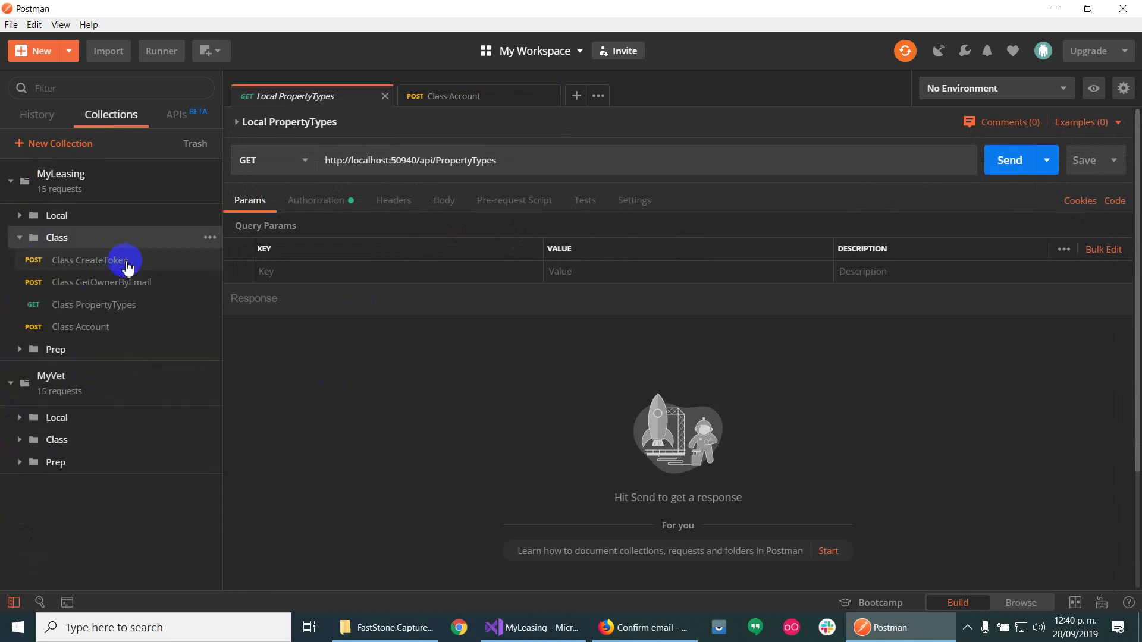
left_click(89, 326)
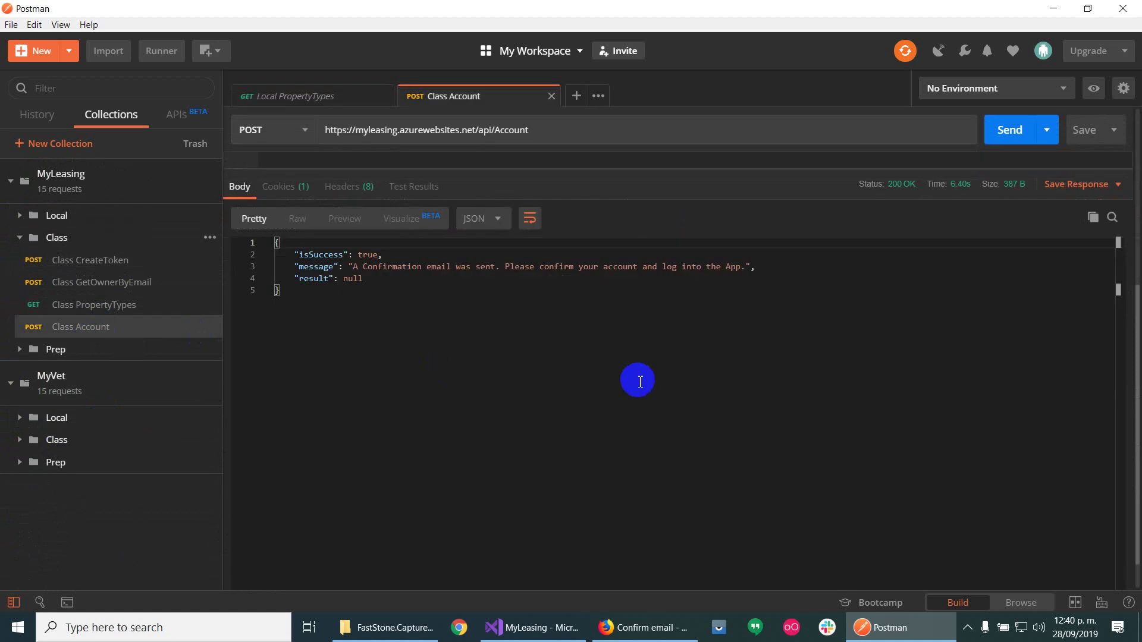